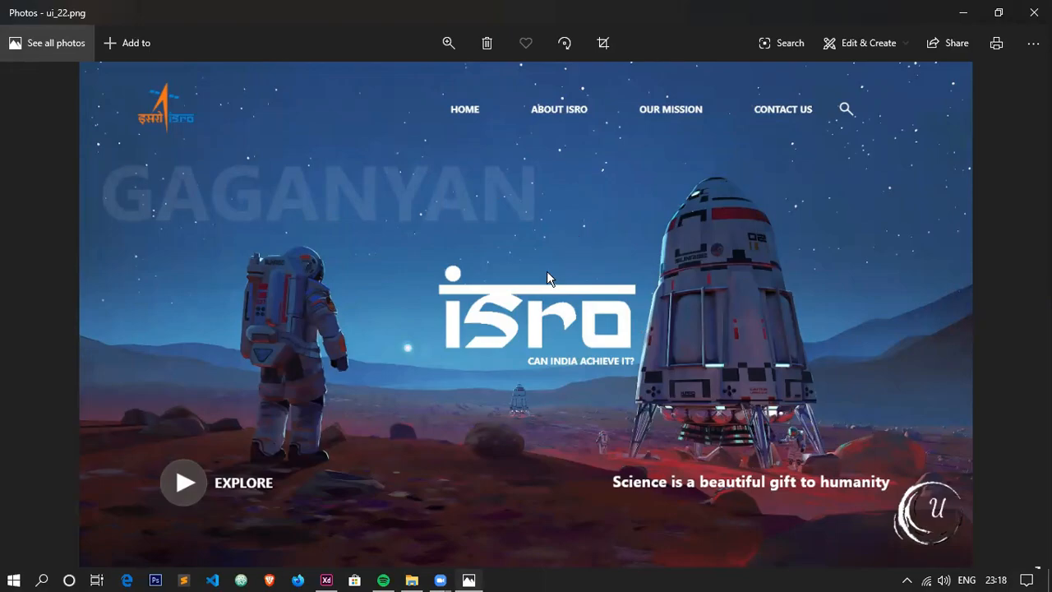
View the Sci-Fi spaceships astronaut picture and the Indian Space Research Organisation logo image stored on the desktop.
left_click(327, 580)
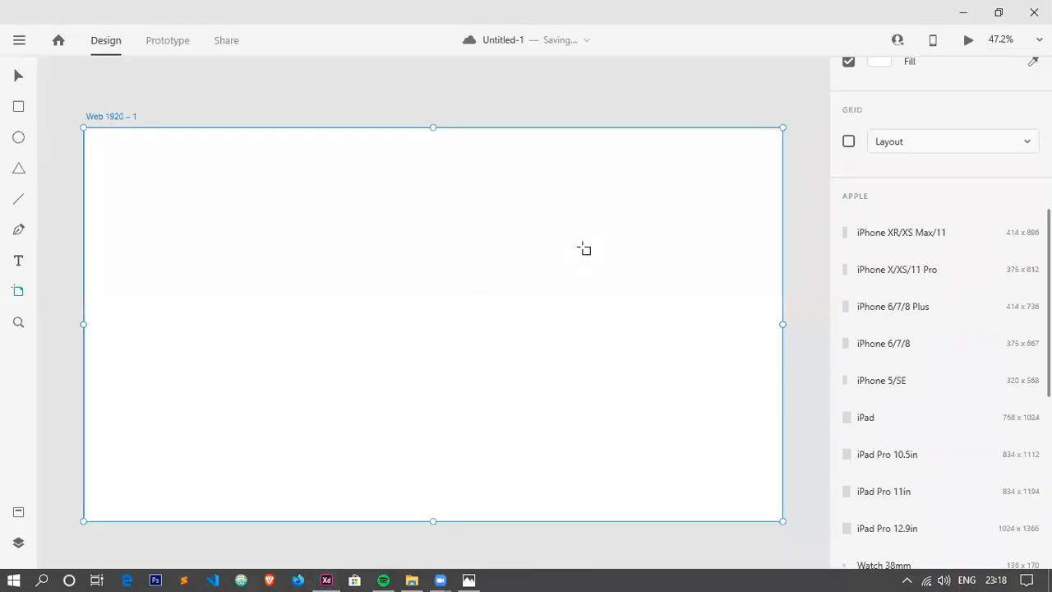
left_click(567, 132)
left_click(962, 15)
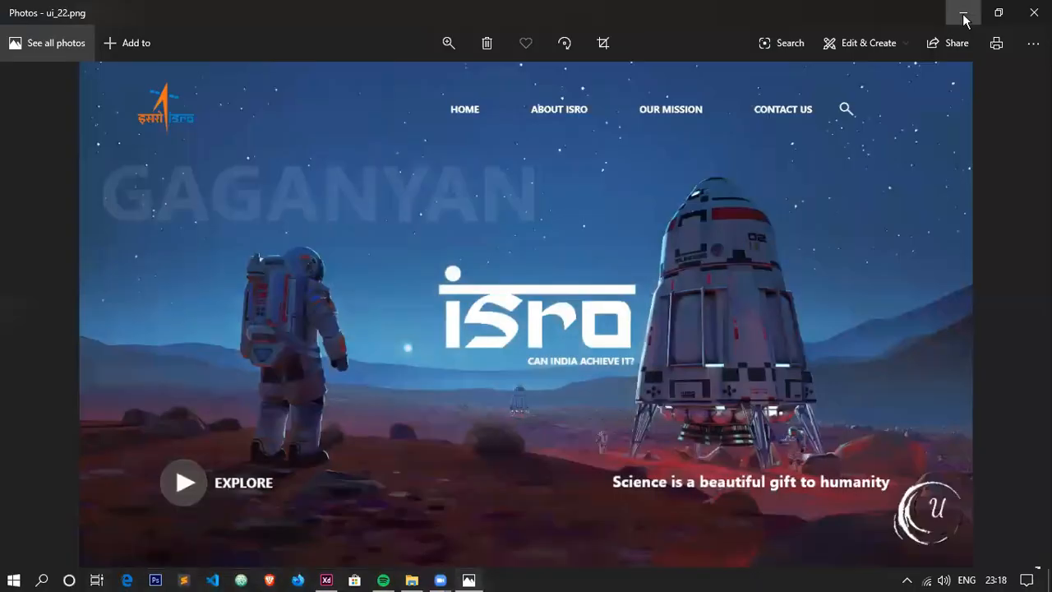
left_click(959, 14)
left_click(166, 466)
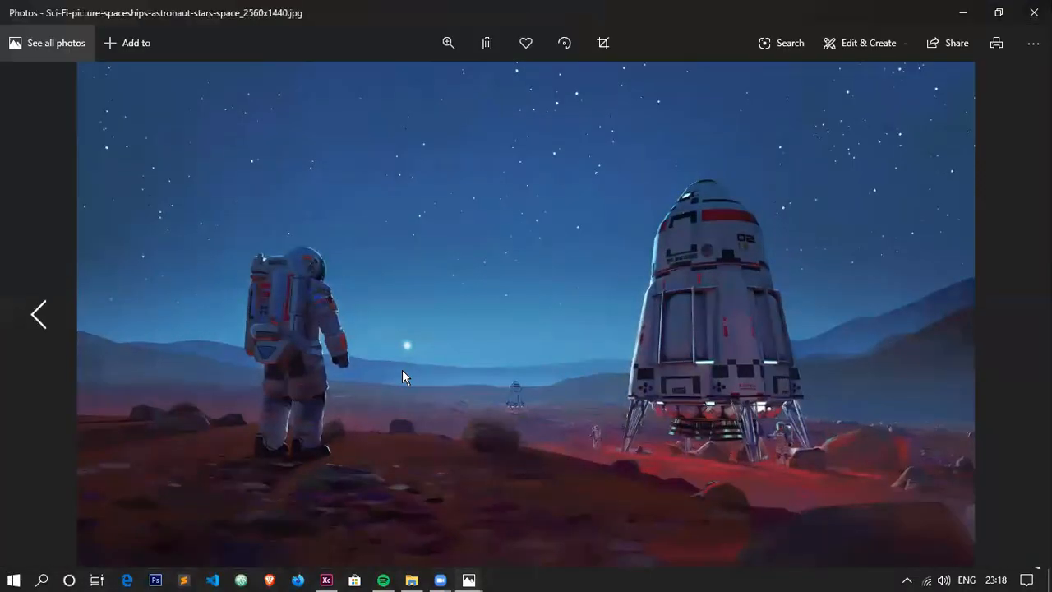
left_click(1034, 12)
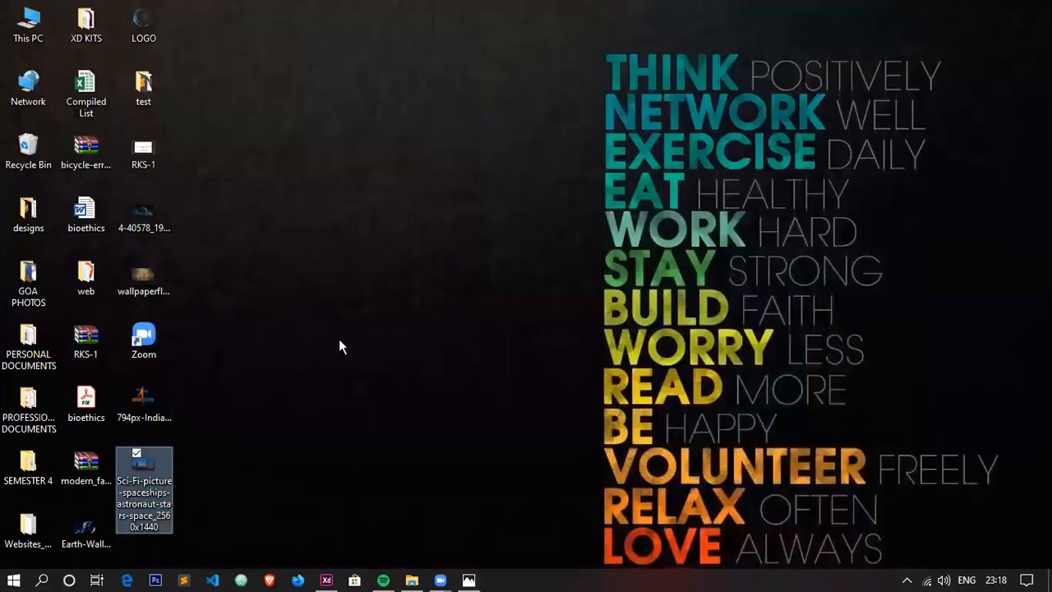
left_click(166, 411)
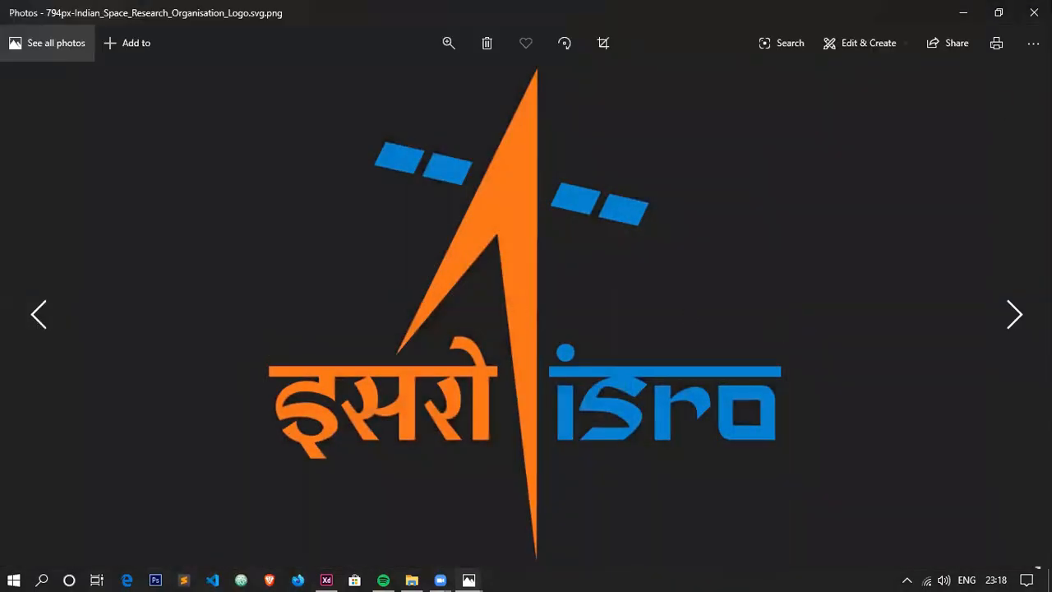
left_click(1033, 12)
Switch to Adobe XD, import the Sci-Fi spaceships astronaut picture and scale it to fill the Web 1920 – 1 artboard.
left_click(326, 581)
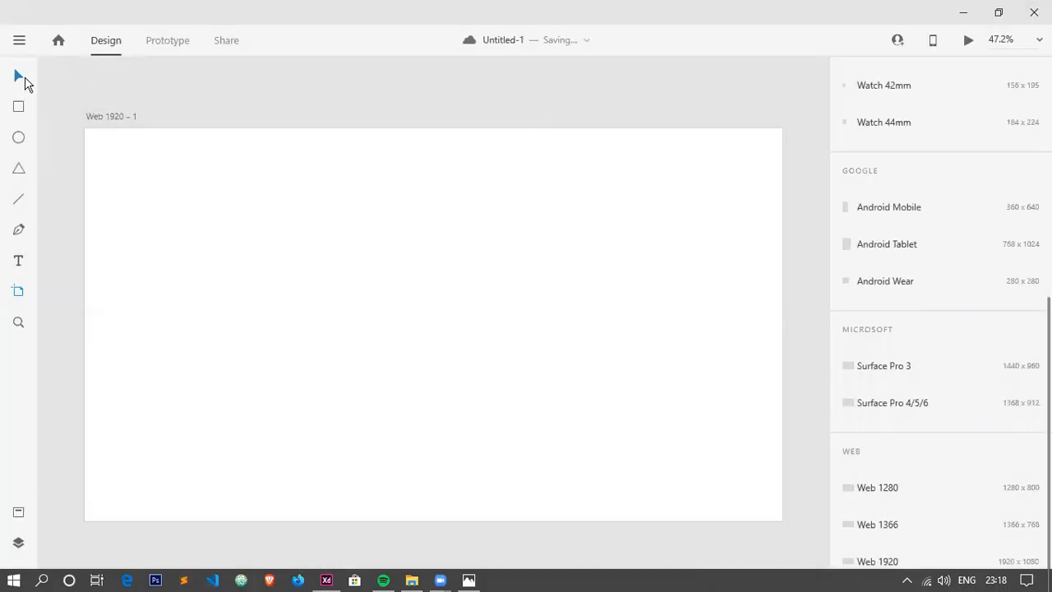
left_click(19, 77)
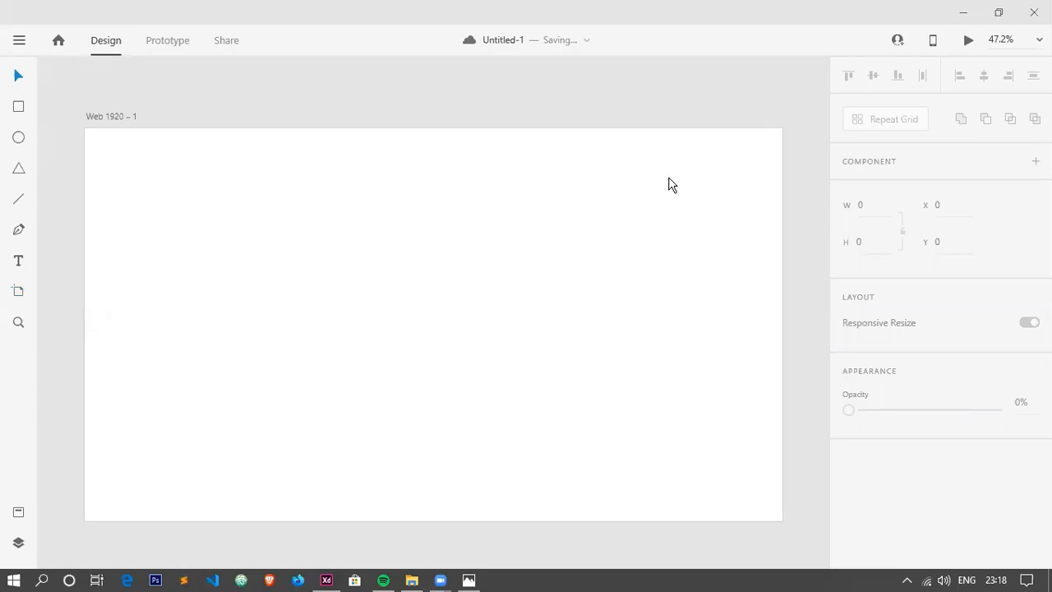
key("ctrl+shift+i")
left_click(229, 265)
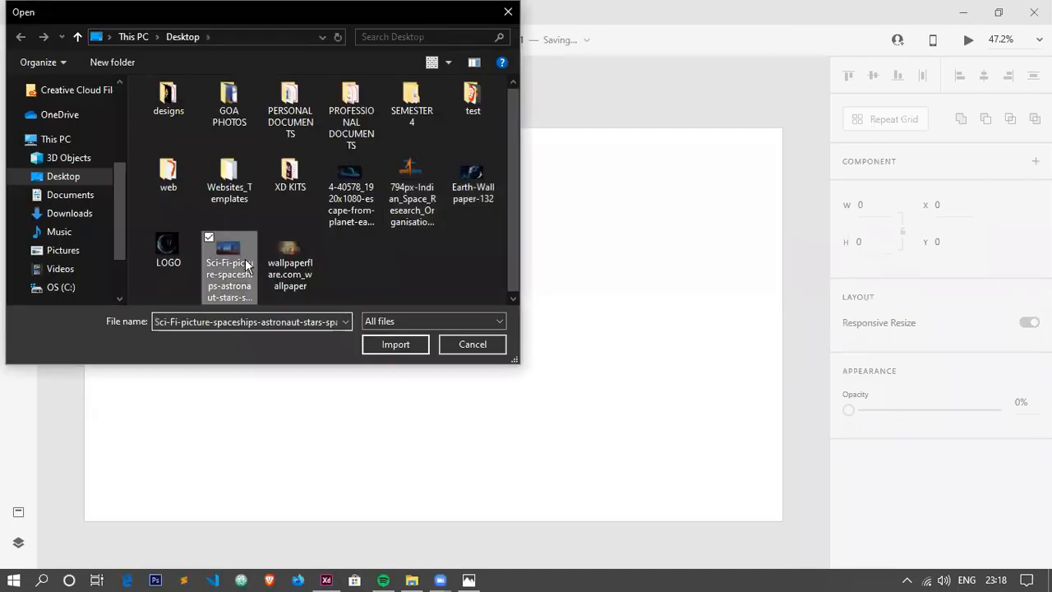
left_click(389, 350)
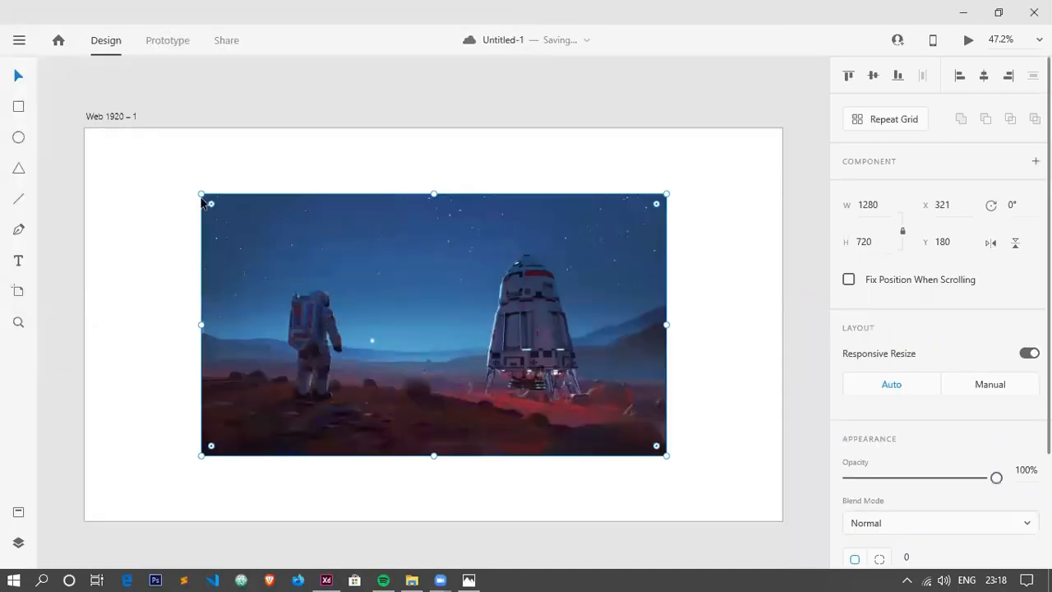
left_click_drag(201, 193, 54, 129)
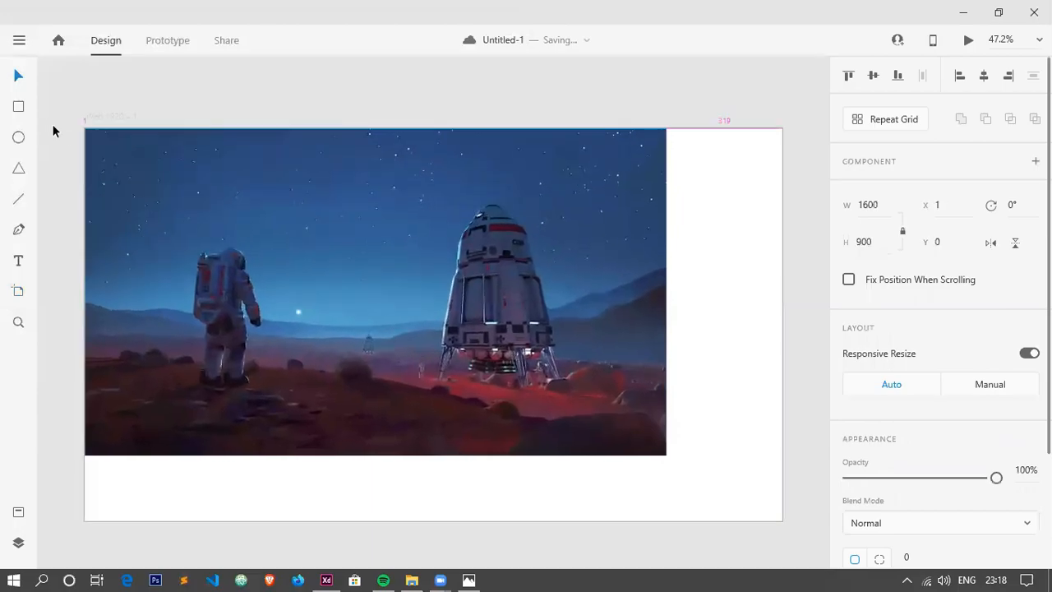
left_click_drag(666, 459, 782, 517)
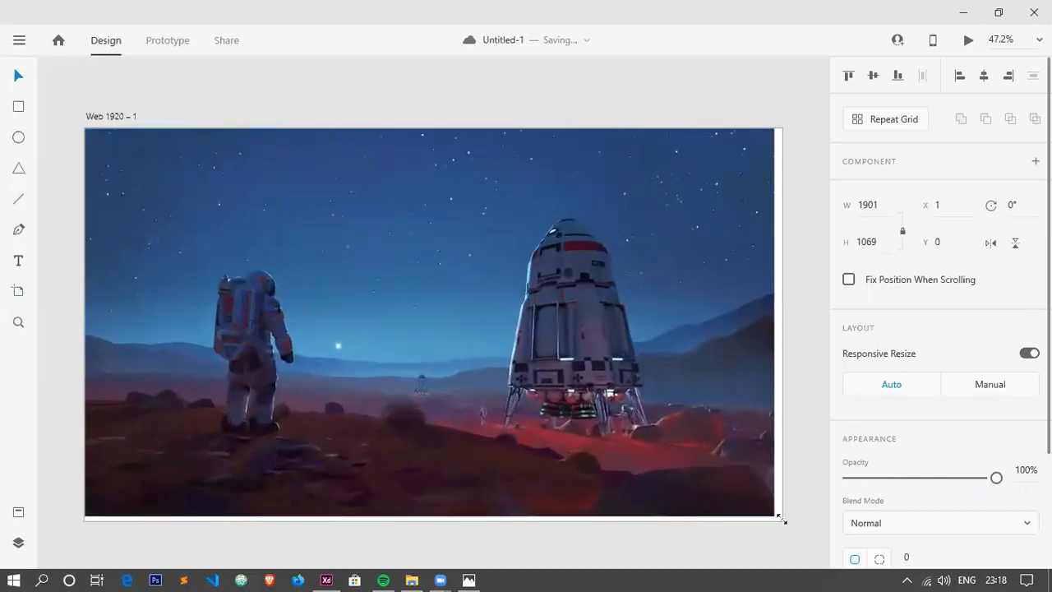
left_click(801, 369)
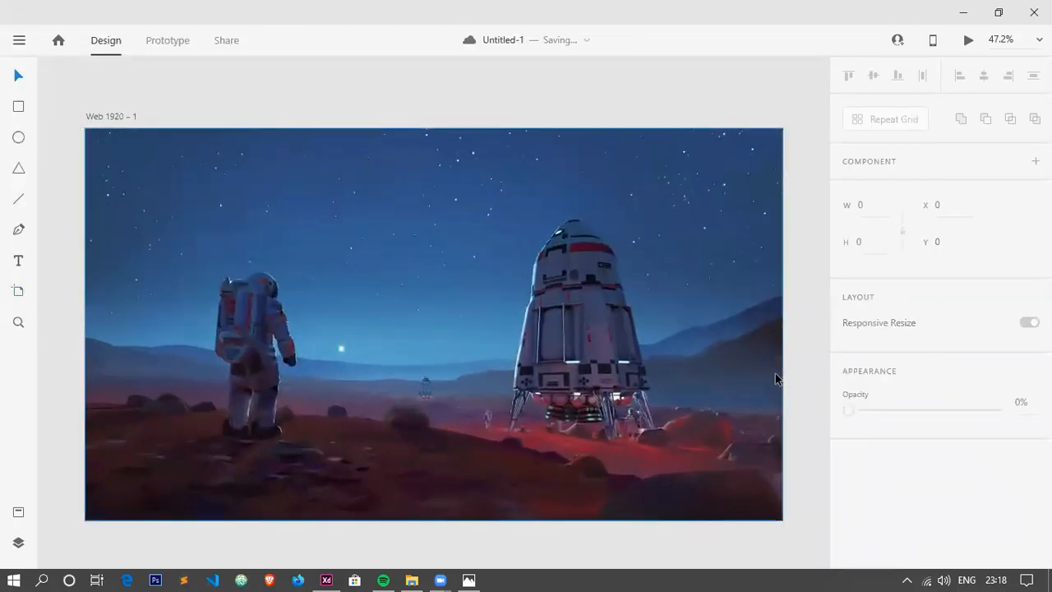
Import the 794px Indian Space Research Organisation logo and shrink it to about 112 × 108 in the artboard's upper-left corner.
key("ctrl+shift+i")
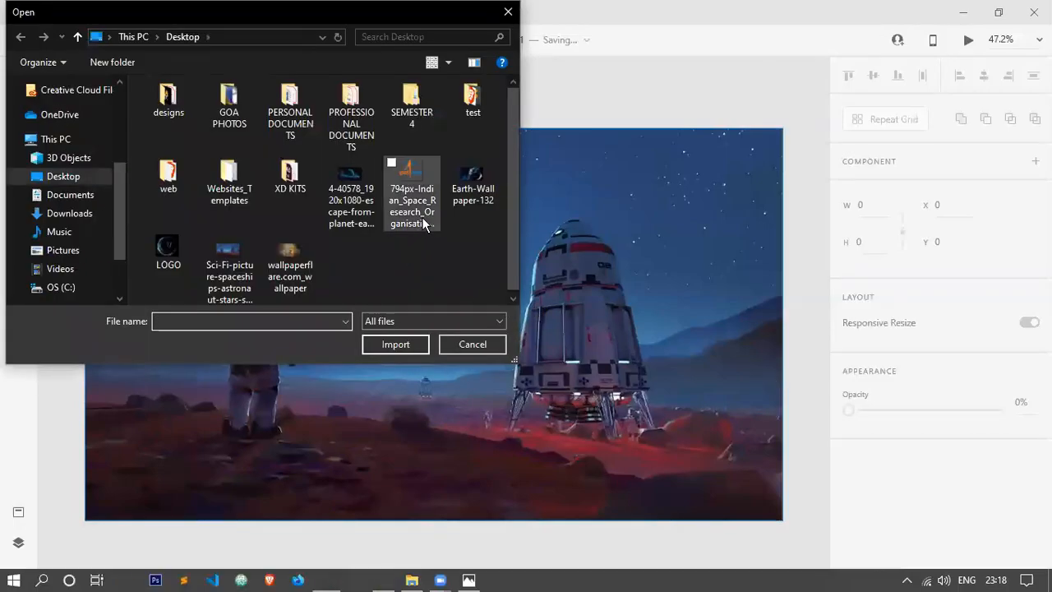
left_click(421, 217)
left_click(397, 345)
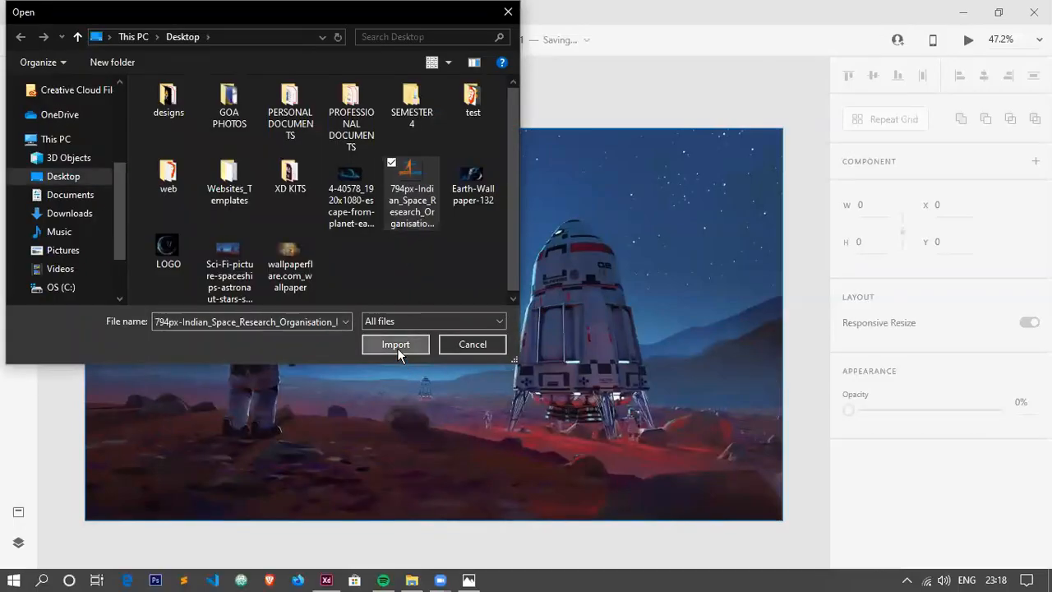
left_click_drag(420, 306, 277, 272)
left_click_drag(431, 156, 219, 359)
left_click_drag(188, 401, 167, 185)
left_click_drag(202, 218, 165, 184)
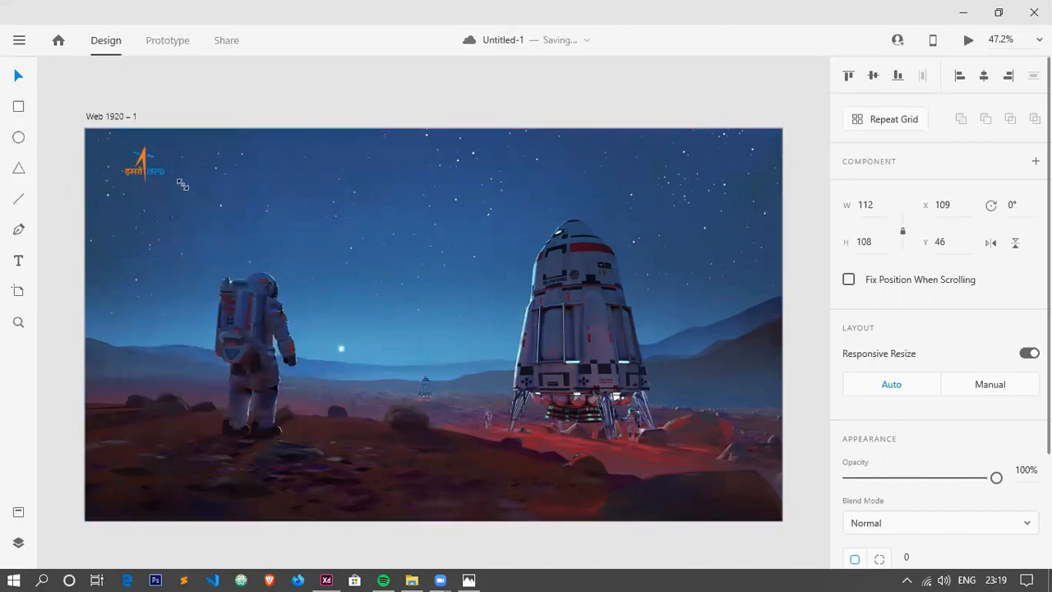
Check the ui_22.png reference design, then switch to Photoshop and open 794px-Indian_Space_Research_Organisation_Logo.svg from the Desktop.
key("alt+Tab")
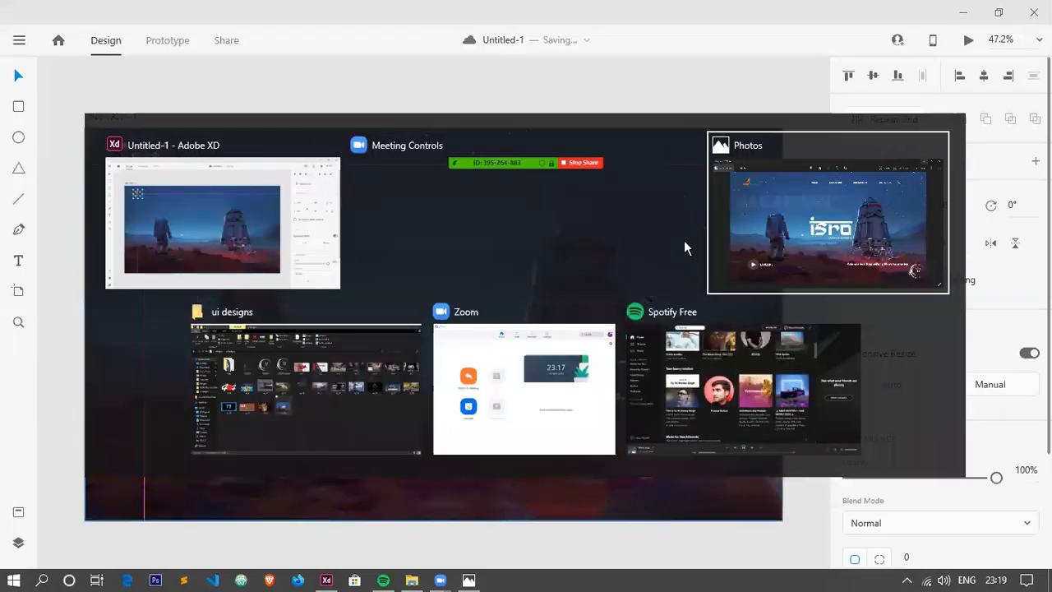
left_click(685, 246)
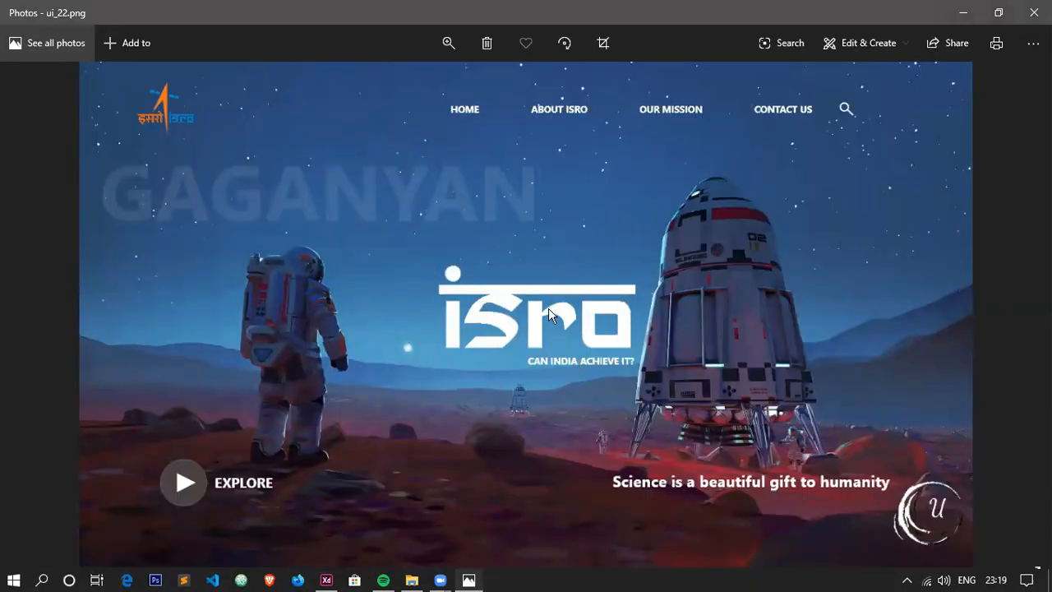
left_click(155, 579)
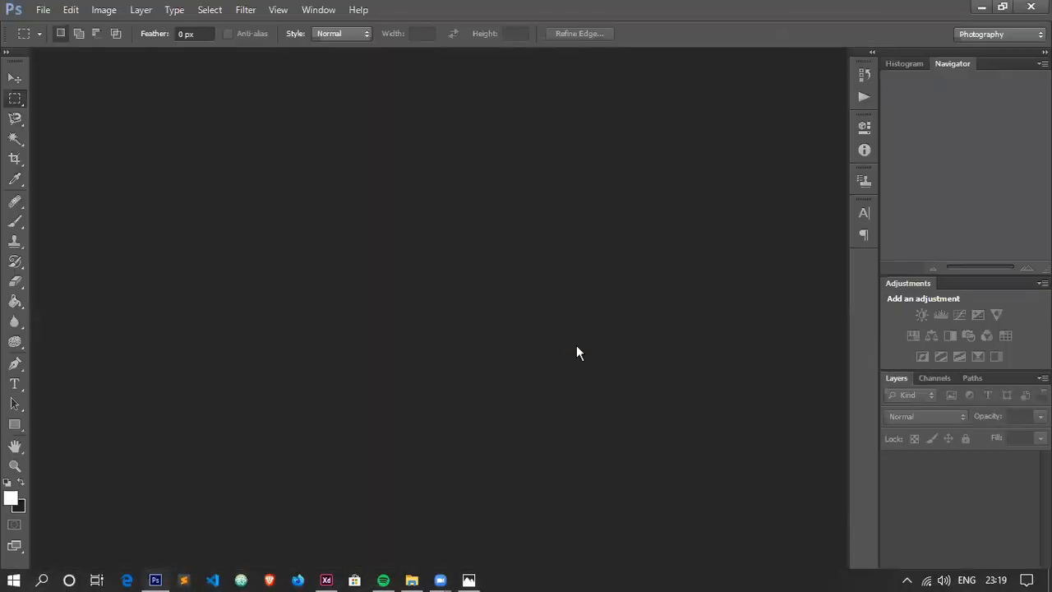
key("ctrl+o")
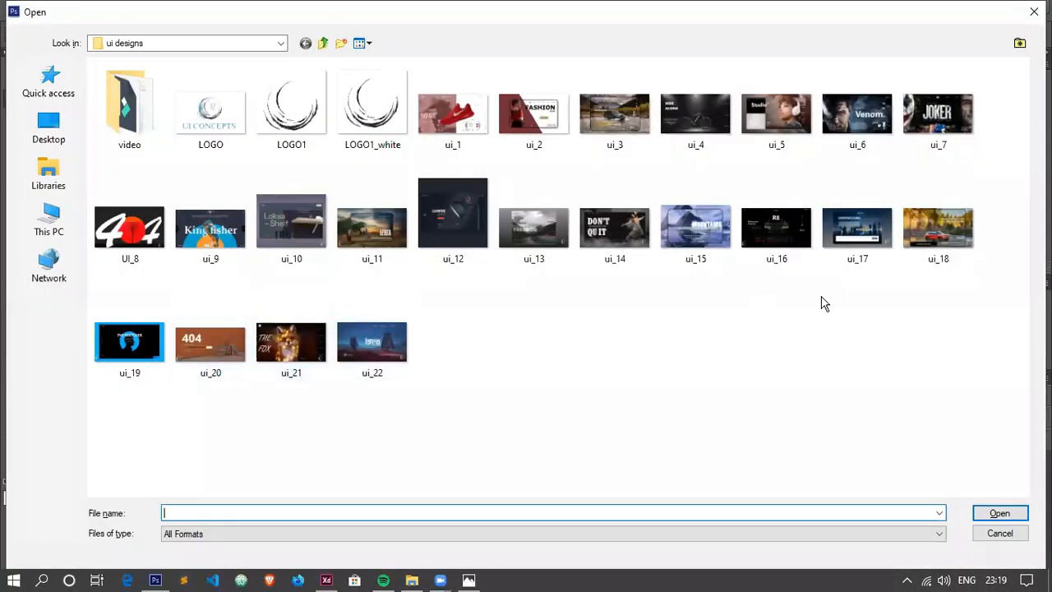
left_click(48, 125)
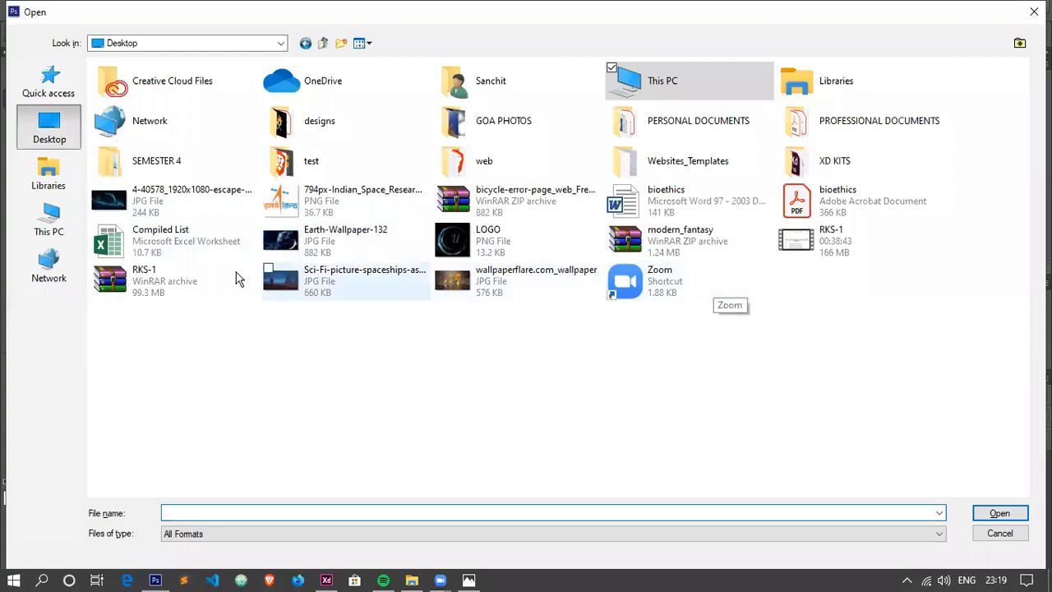
left_click(356, 216)
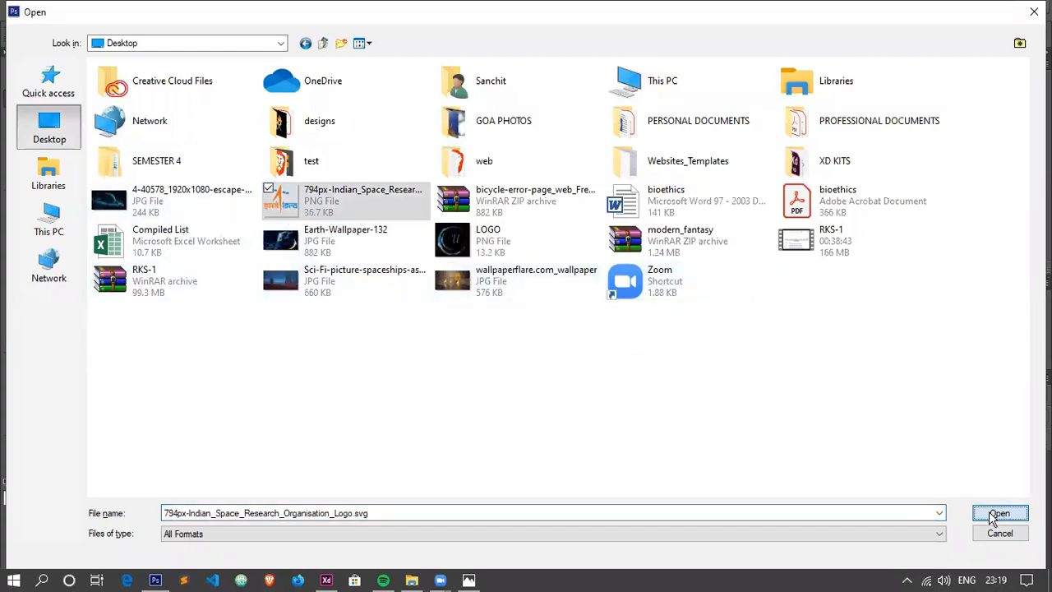
left_click(999, 514)
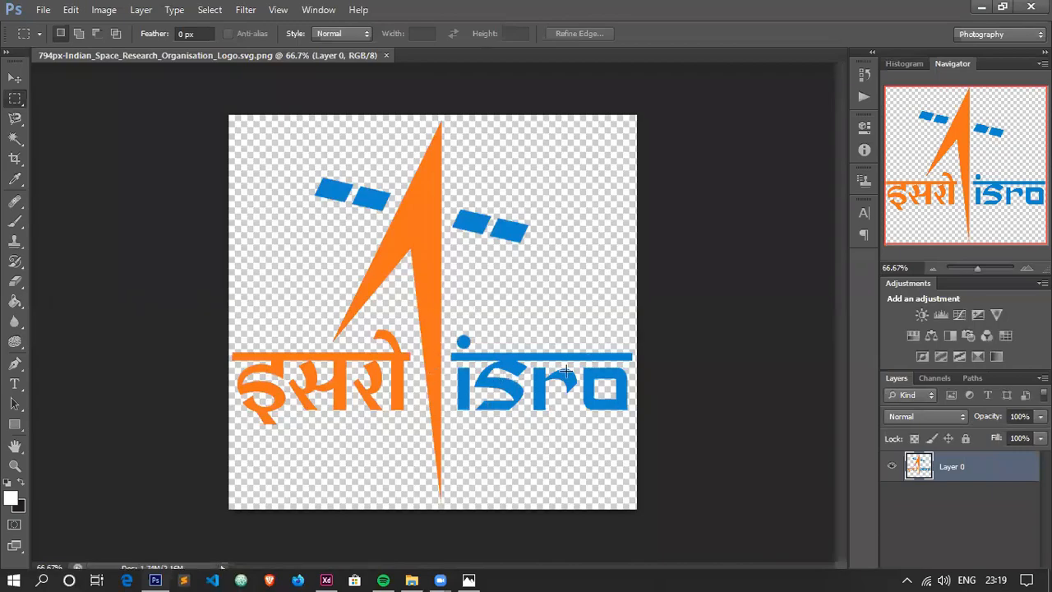
Cut the blue "isro" lettering onto its own layer and delete the layer holding the rest of the logo.
left_click_drag(449, 332, 648, 431)
right_click(538, 382)
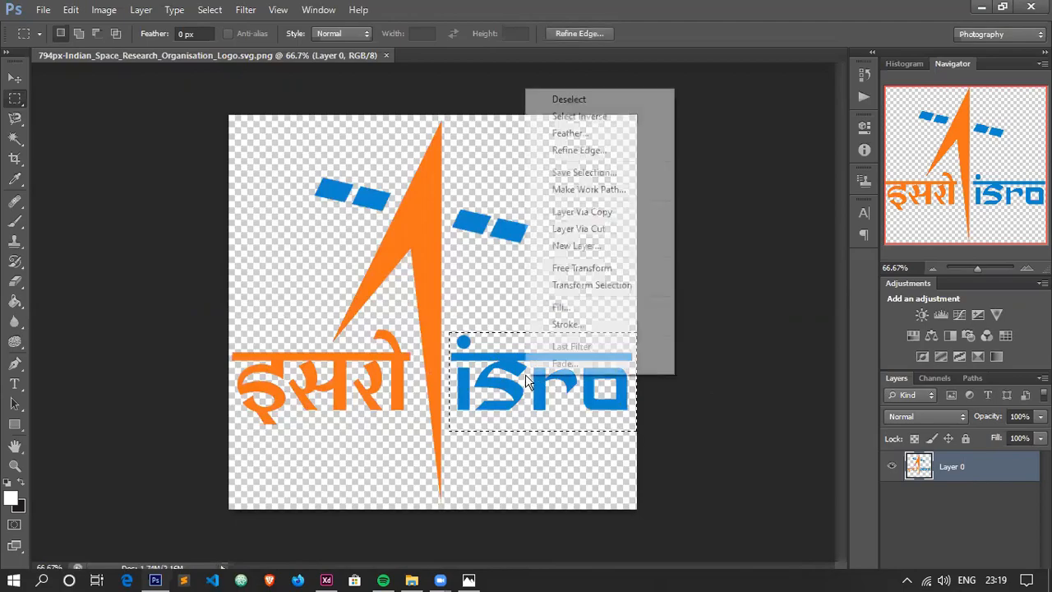
left_click(587, 230)
left_click(969, 501)
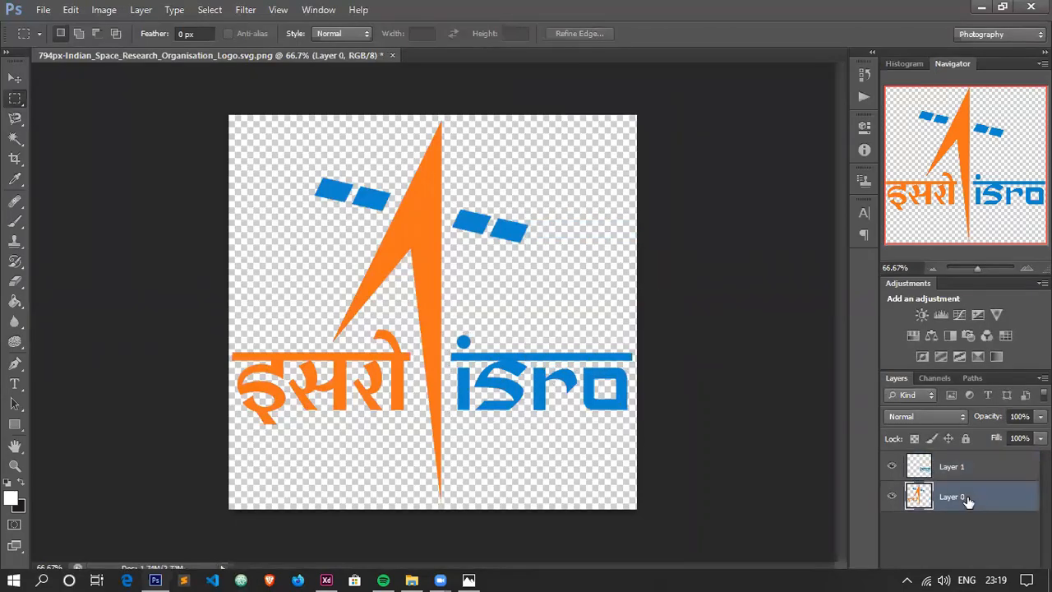
key("Delete")
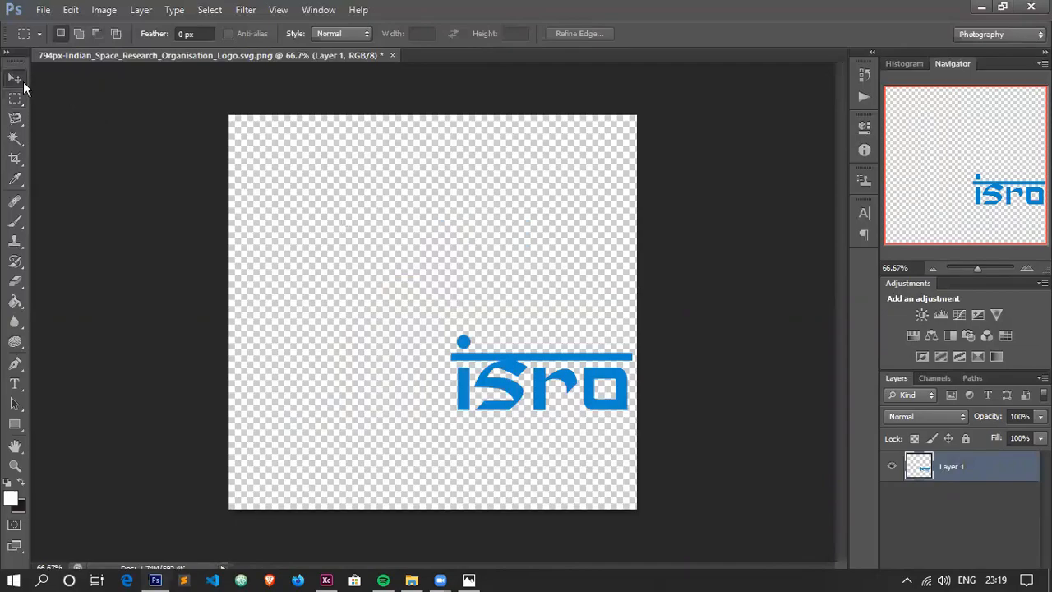
Move the "isro" lettering to the middle of the canvas and fill all its parts with white using the Paint Bucket.
left_click(16, 79)
left_click_drag(494, 357, 396, 288)
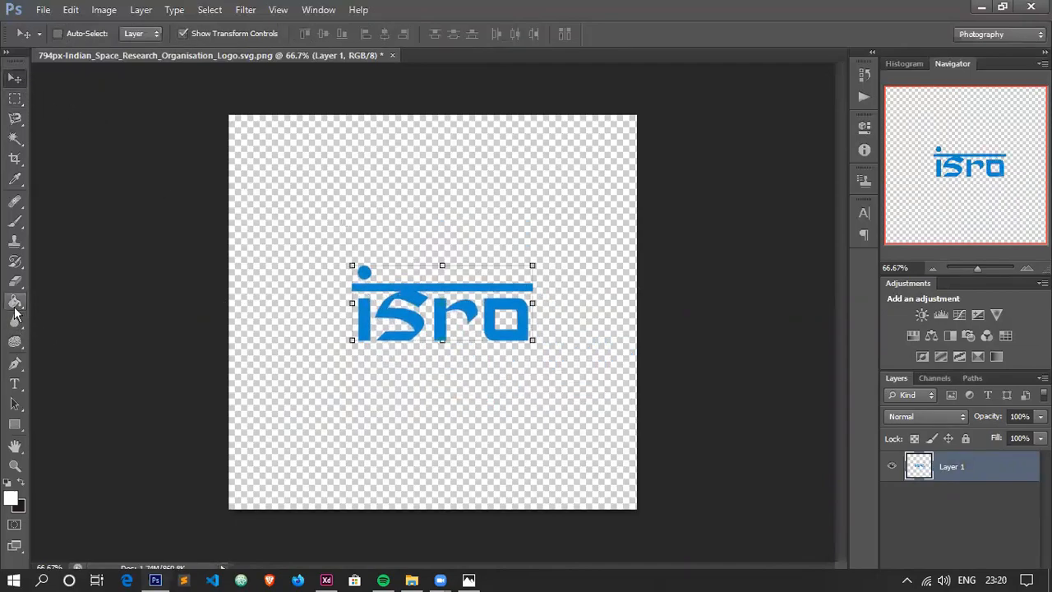
left_click(14, 306)
left_click(363, 315)
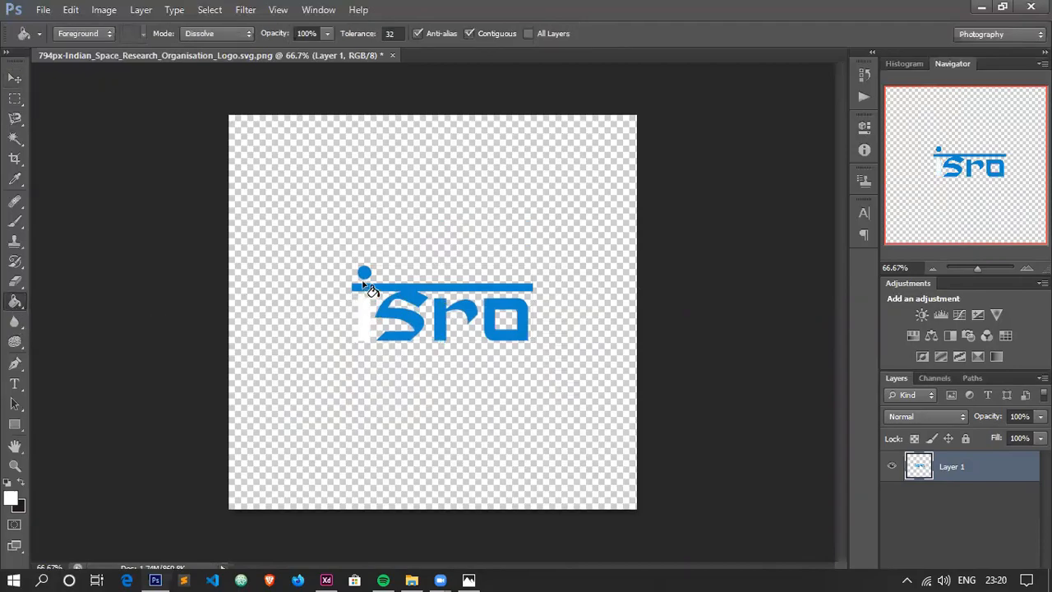
left_click(363, 269)
left_click(413, 299)
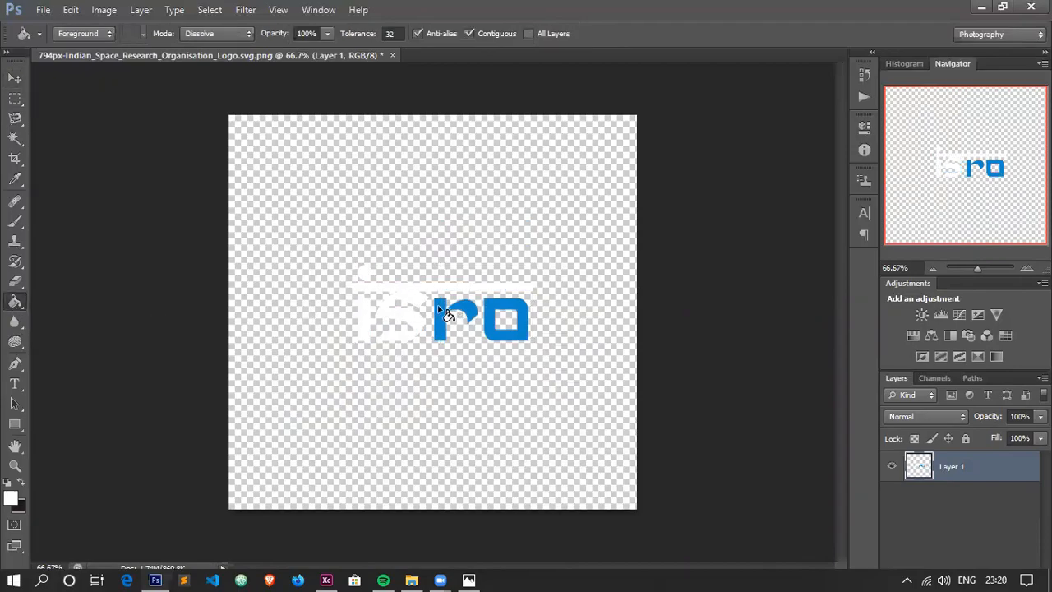
left_click(445, 320)
left_click(511, 333)
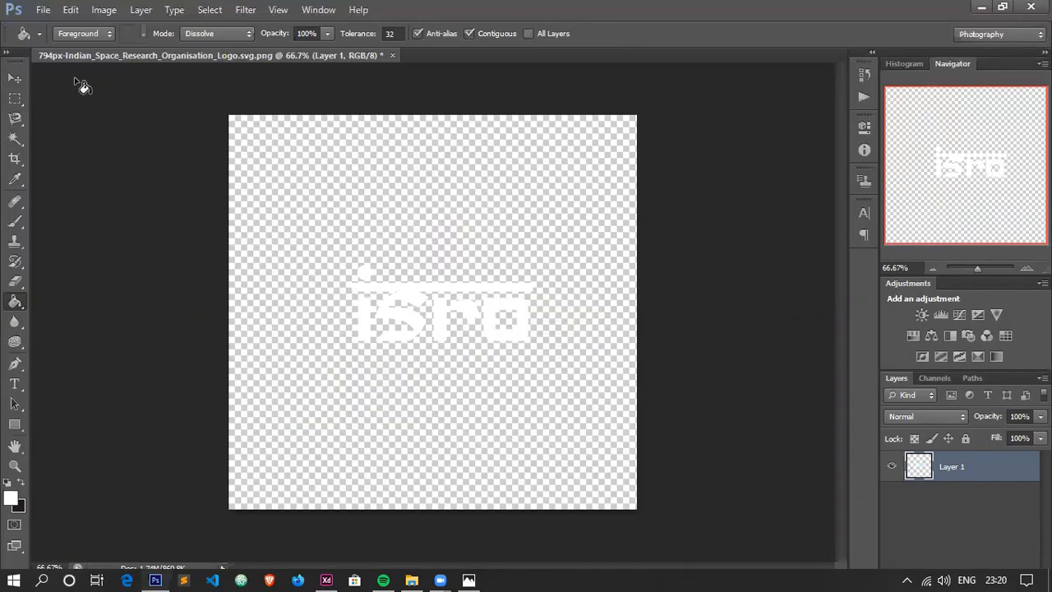
Save the white lettering to the Desktop as a PNG copy named isro_png with None / Fast compression.
left_click(45, 12)
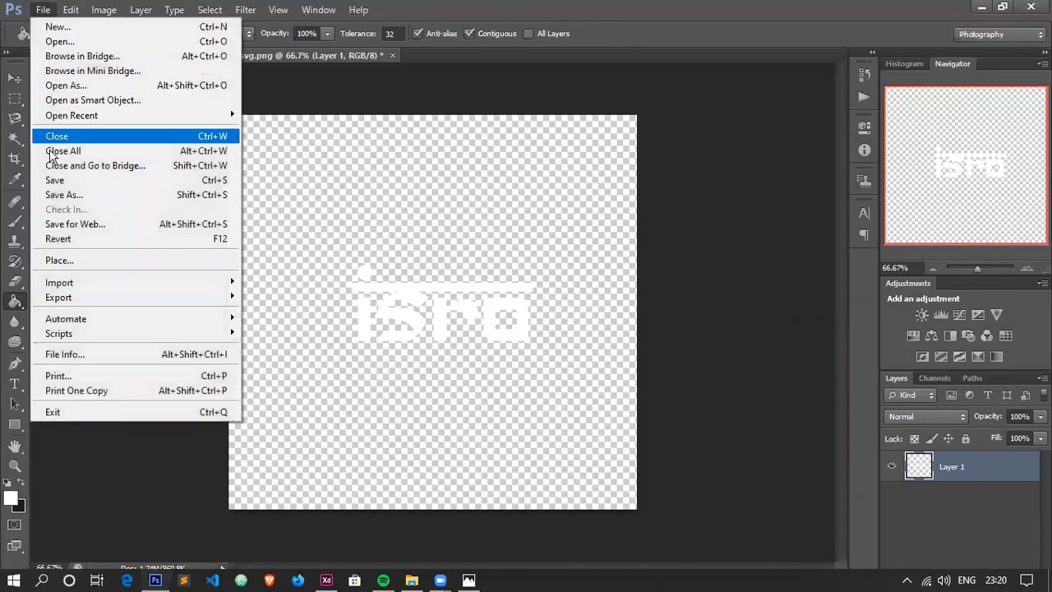
left_click(78, 195)
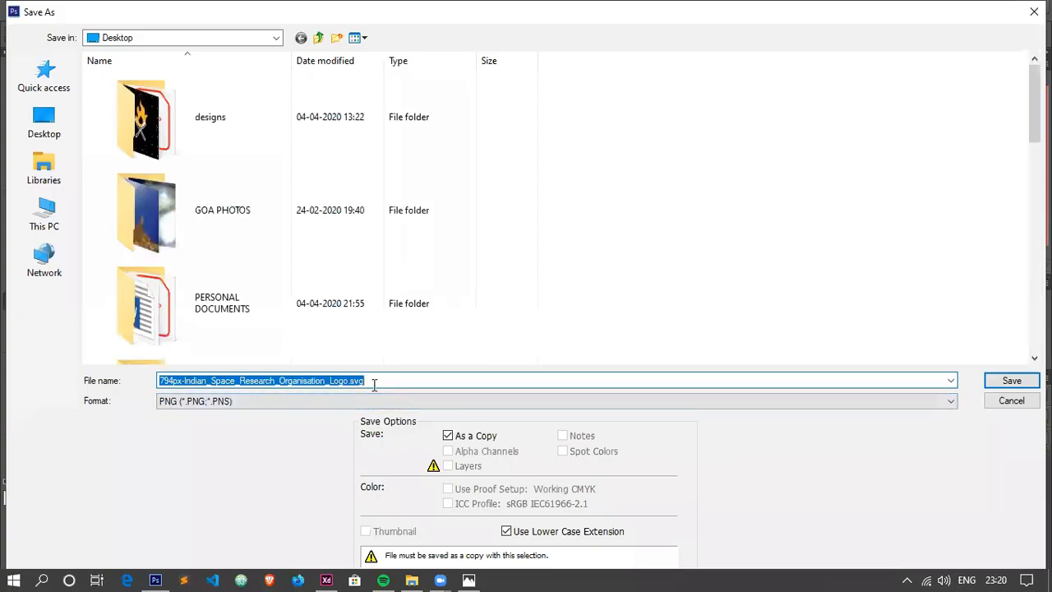
key("BackSpace")
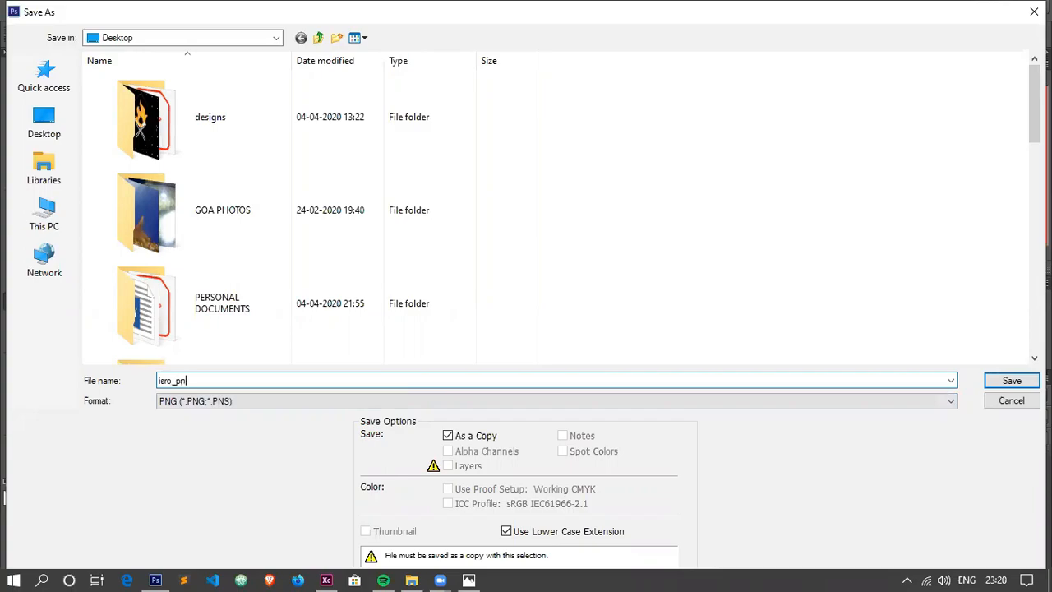
type("isro_png")
key("Return")
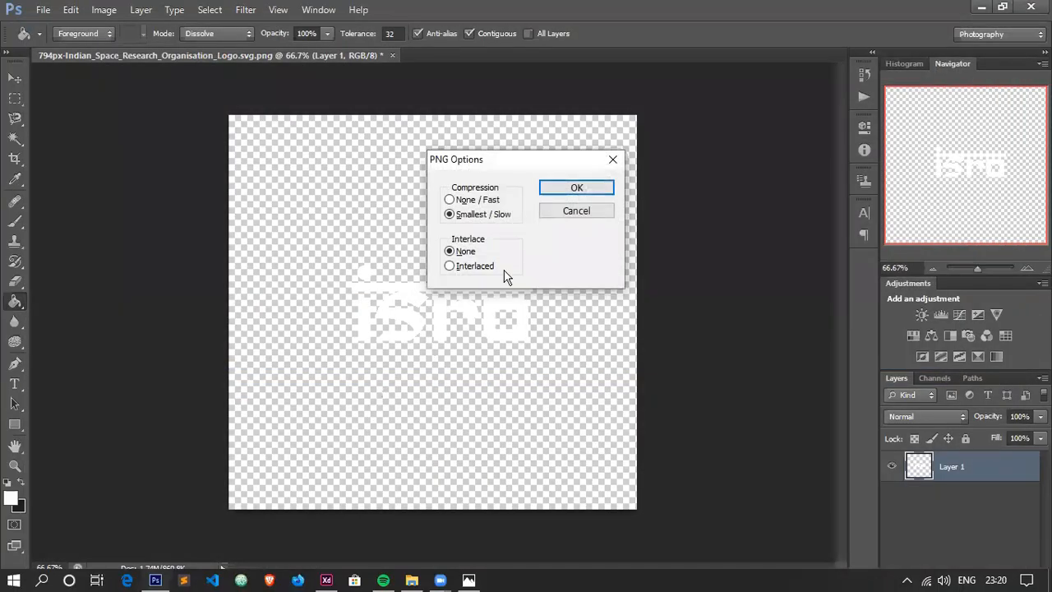
left_click(491, 202)
left_click(557, 194)
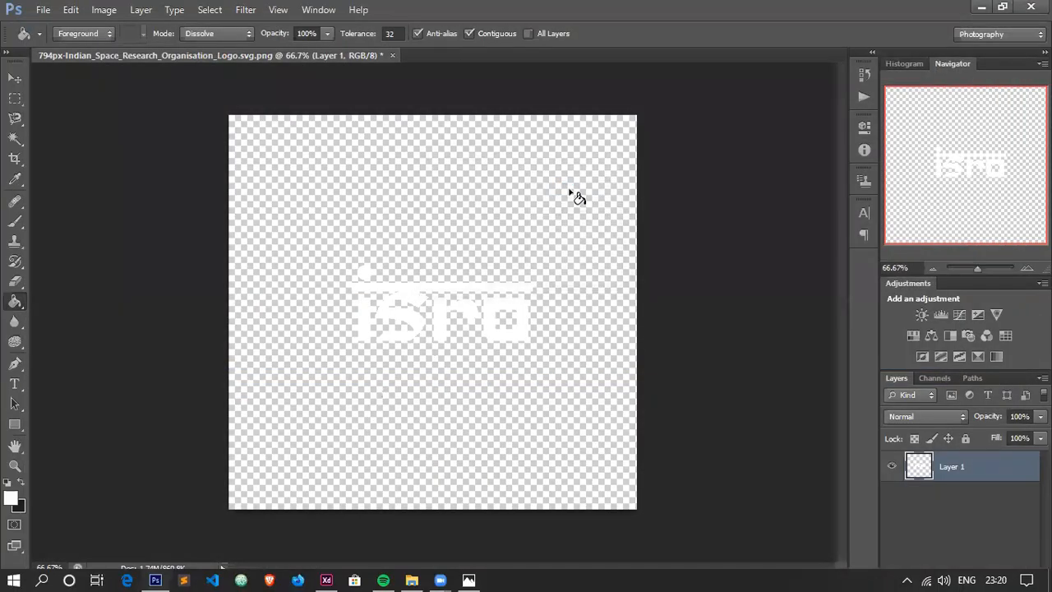
left_click(527, 236)
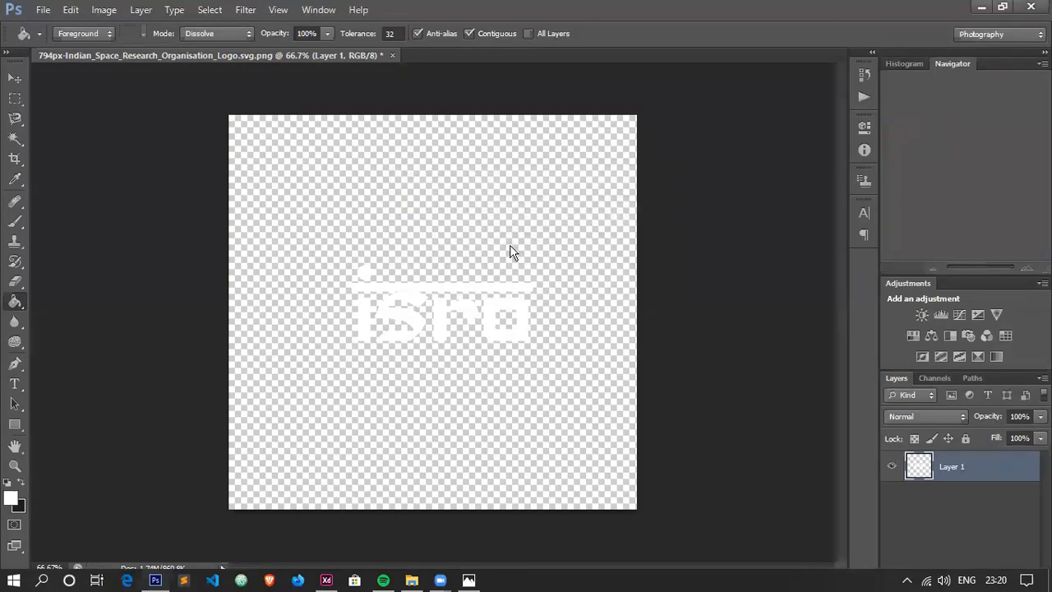
Switch to Adobe XD and import isro_png from the Desktop onto the Web 1920 – 1 artboard.
key("alt+Tab")
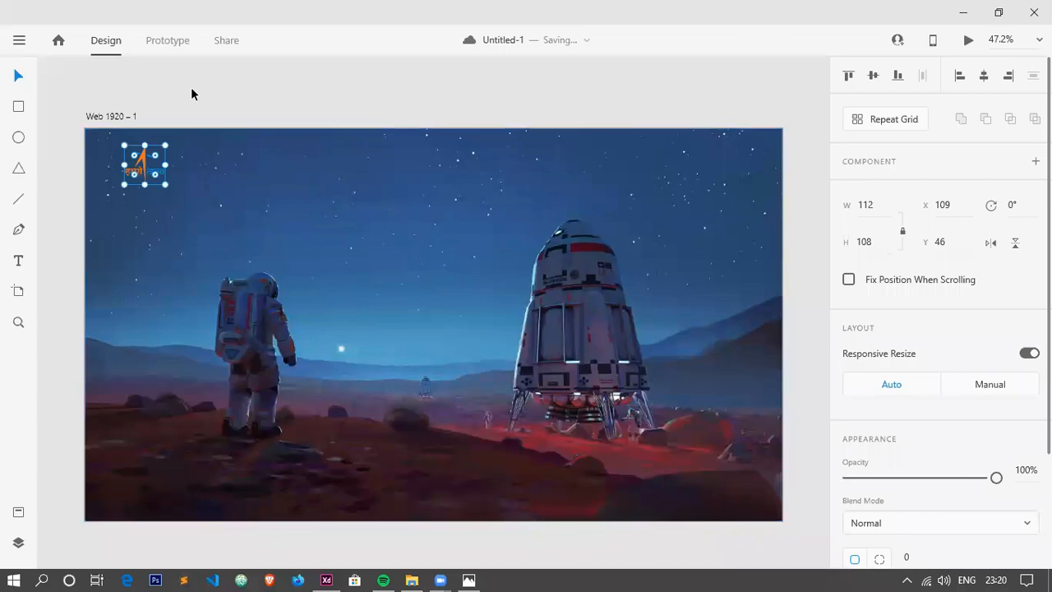
left_click(189, 104)
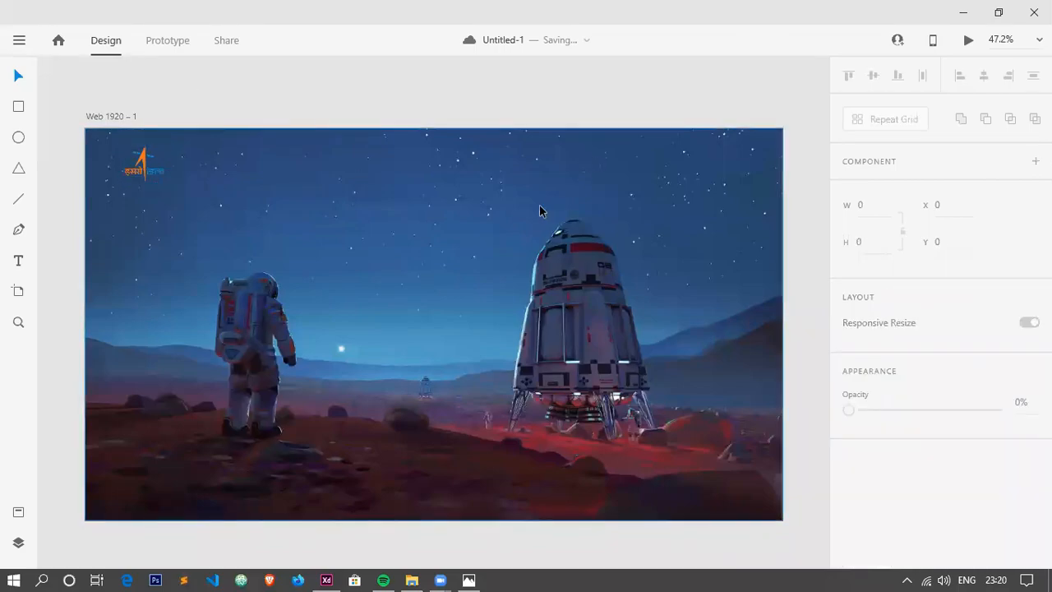
key("ctrl+shift+i")
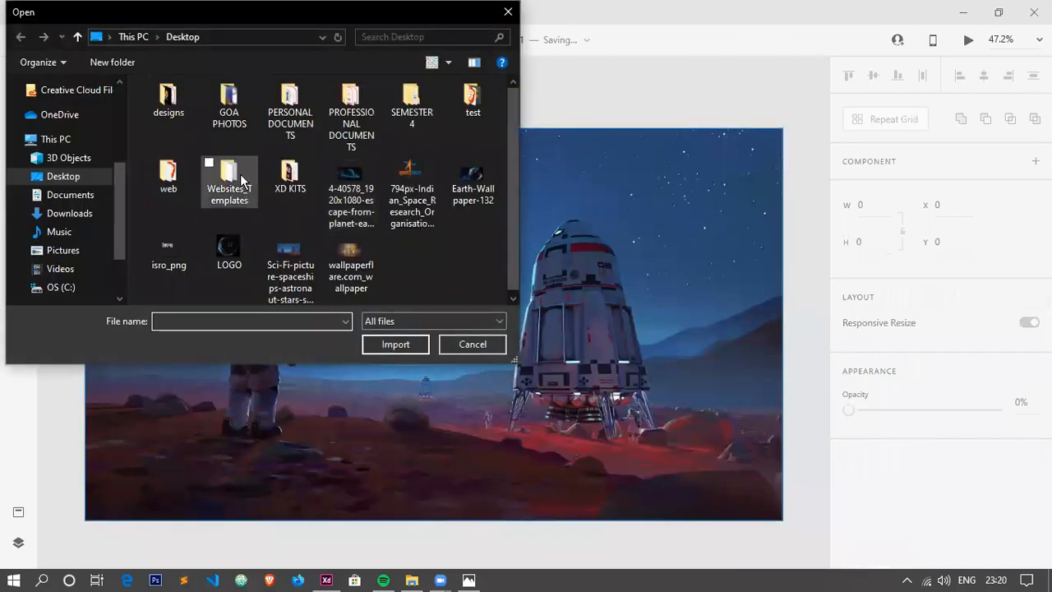
left_click(168, 250)
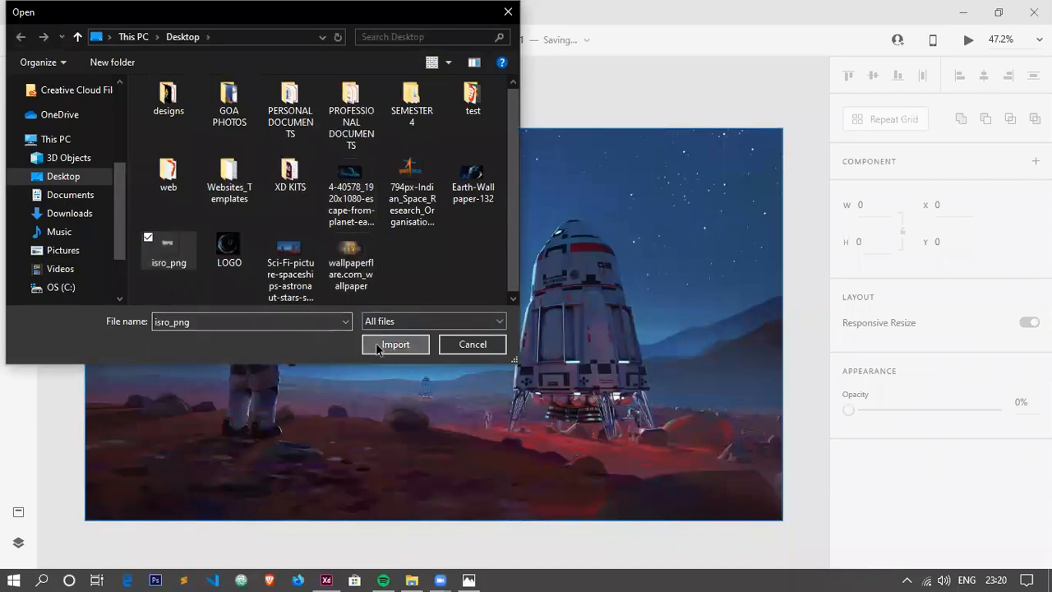
left_click(393, 343)
Enlarge the white isro wordmark proportionally and centre it on the artboard between the astronaut and the rocket.
left_click_drag(425, 332, 424, 322)
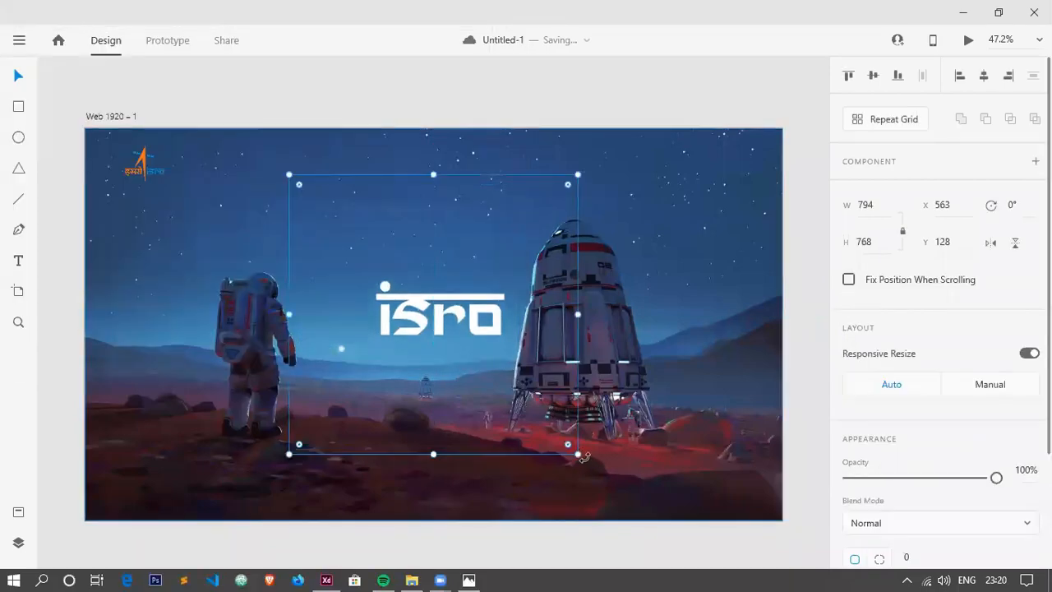
left_click_drag(578, 454, 626, 499)
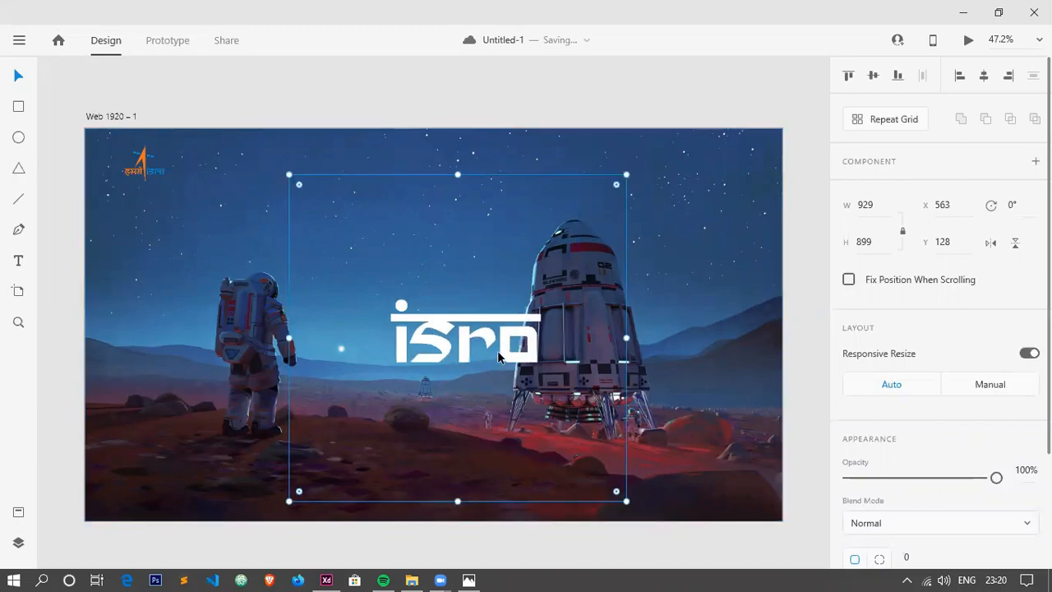
left_click_drag(287, 175, 251, 138)
mouse_move(467, 327)
left_mouse_down()
mouse_move(446, 332)
mouse_move(475, 332)
left_mouse_up()
left_click(665, 265)
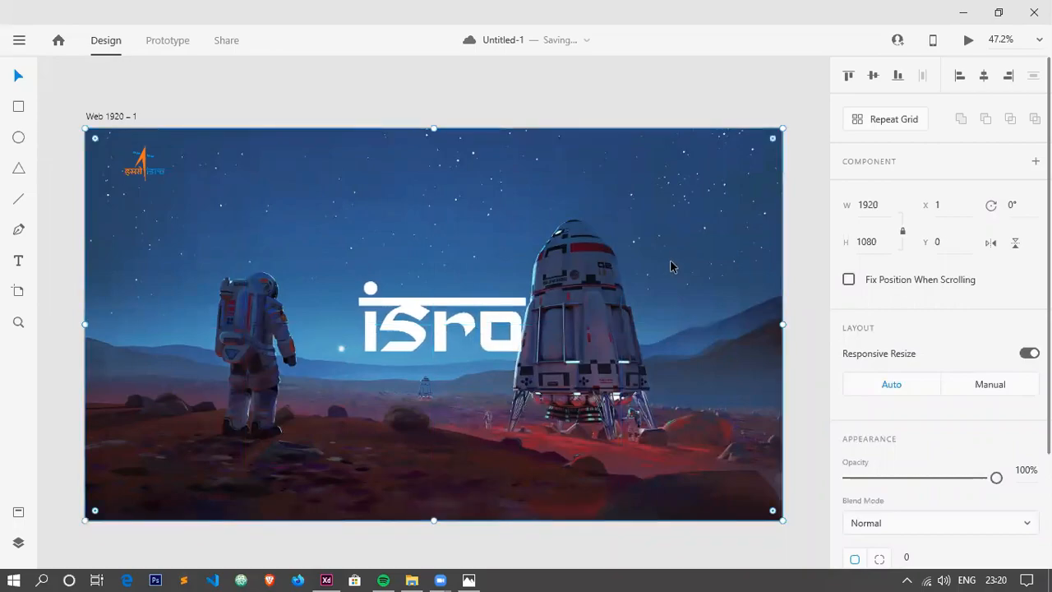
Check the navigation bar in the ui_22.png reference, then add the text HOME at the top of the XD artboard.
key("alt+Tab")
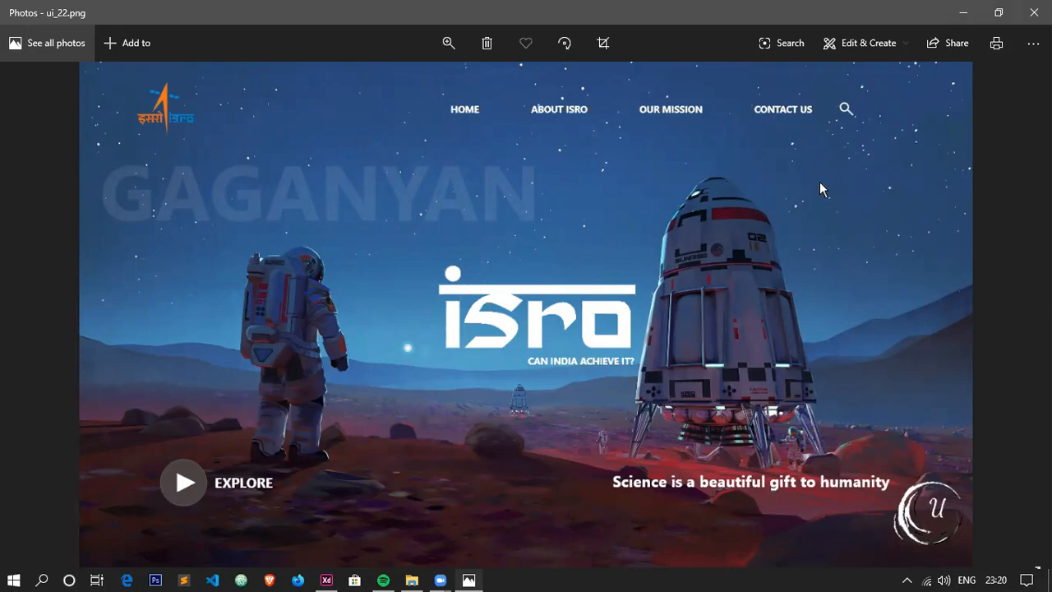
key("alt+Tab")
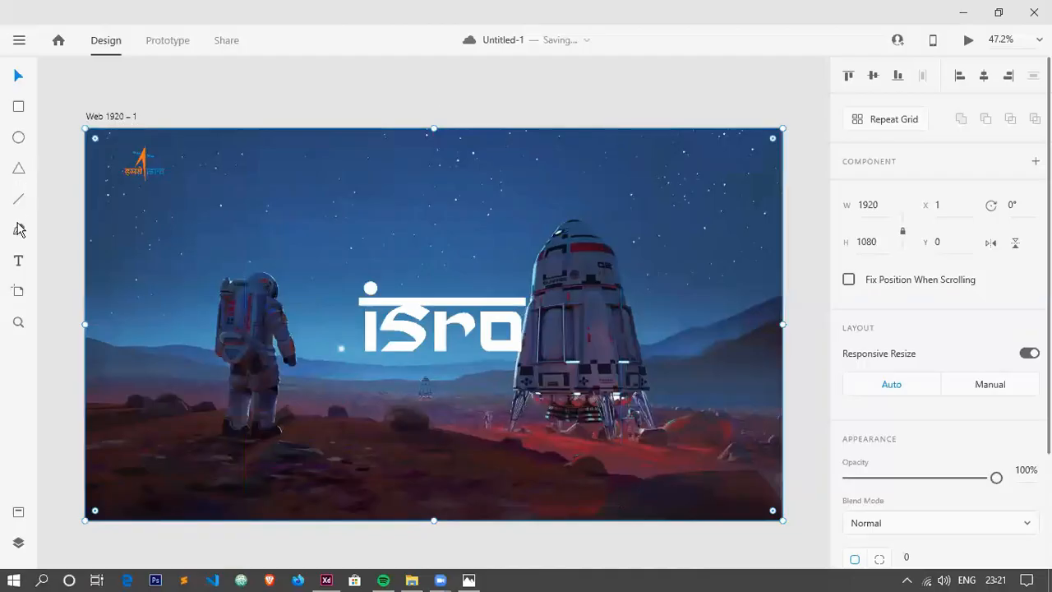
scroll(382, 232, "up", 5)
scroll(416, 148, "down", 5)
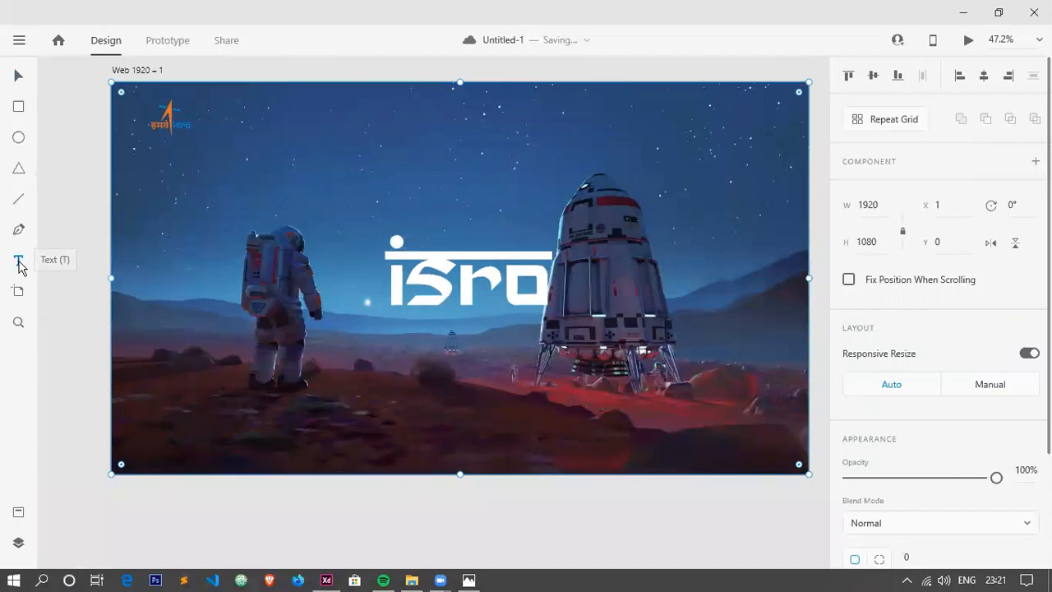
left_click(20, 263)
left_click(435, 119)
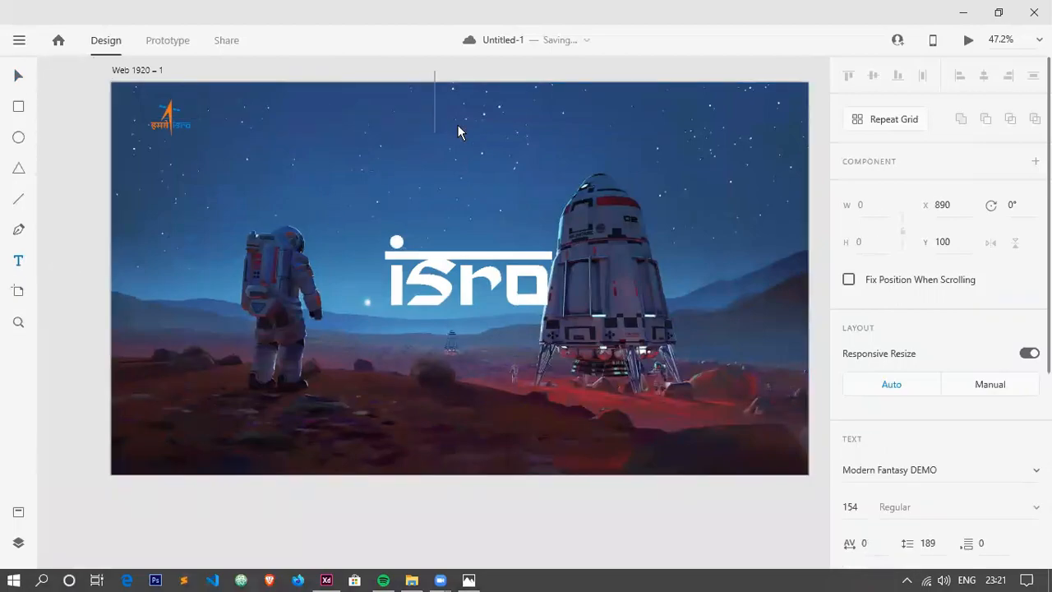
type("HOME")
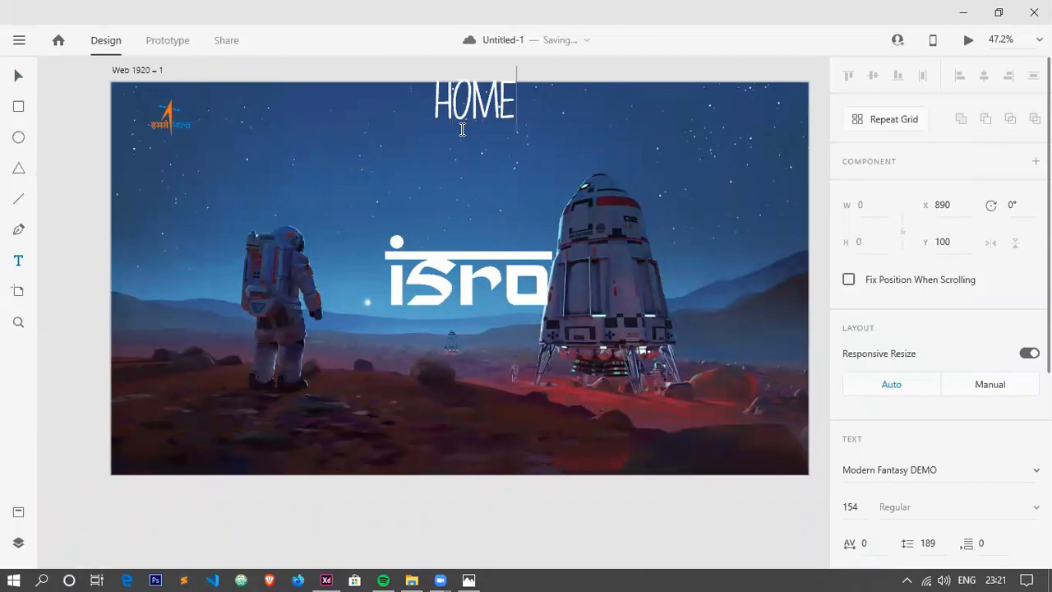
Shrink the HOME text to size 41 and place it level with the small ISRO logo.
left_click(23, 75)
left_click_drag(473, 129, 470, 84)
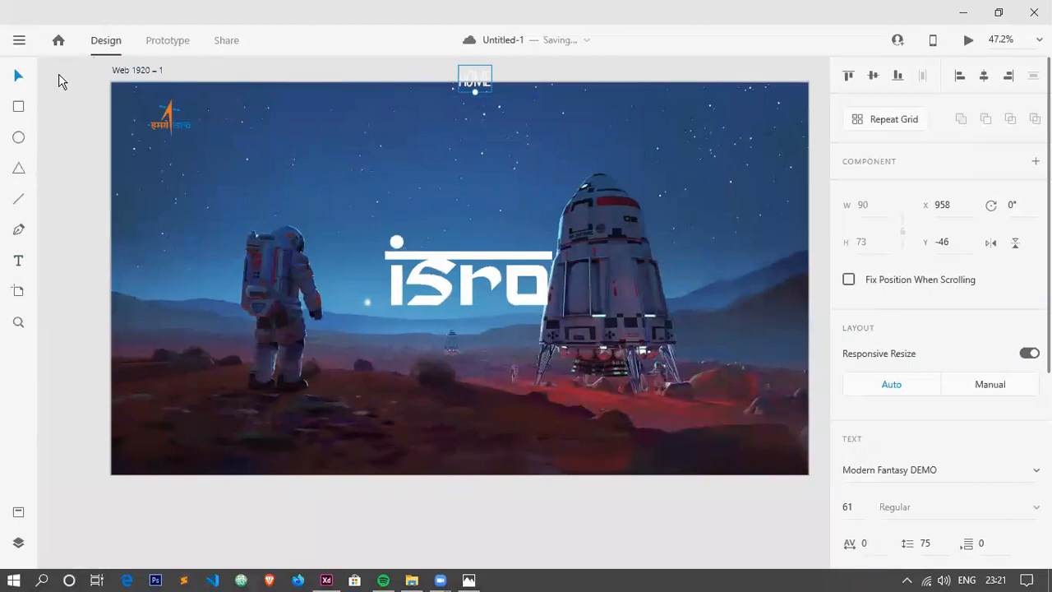
left_click_drag(470, 97, 466, 121)
Set the HOME text's font to Segoe UI.
scroll(904, 328, "down", 5)
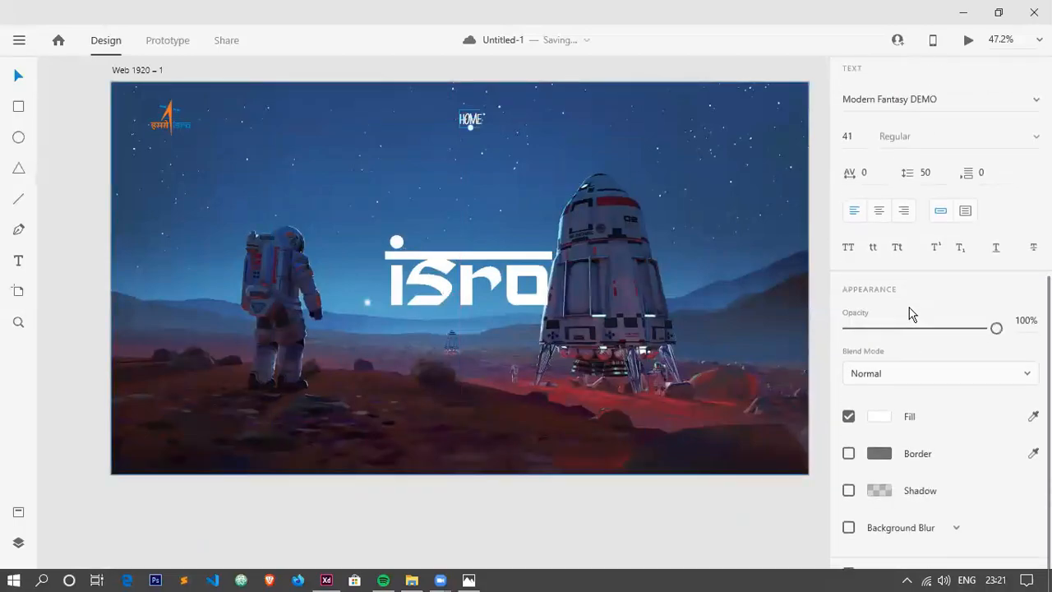
left_click(916, 99)
type("Se")
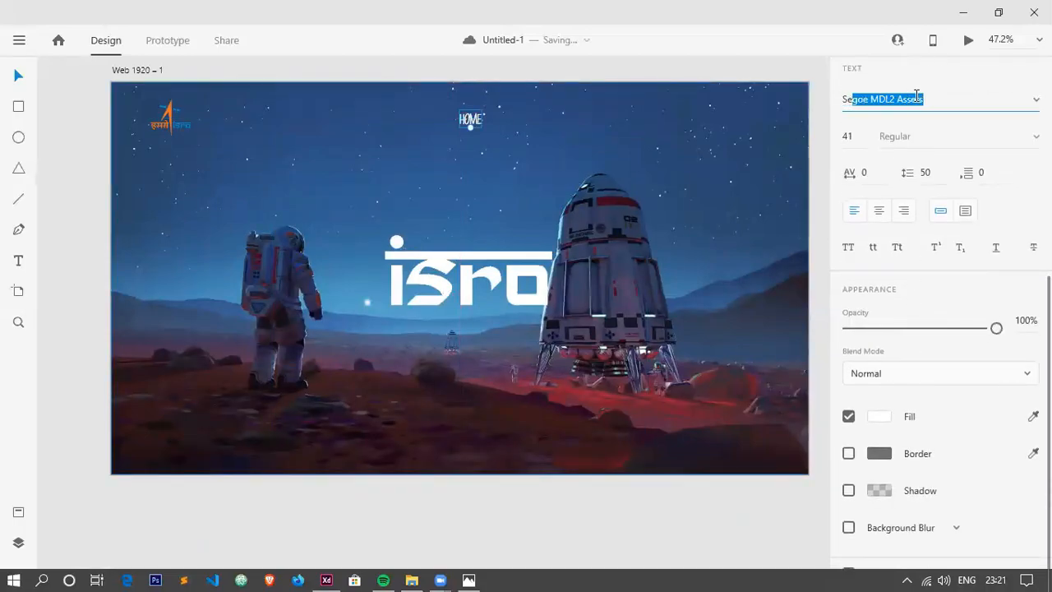
type("O")
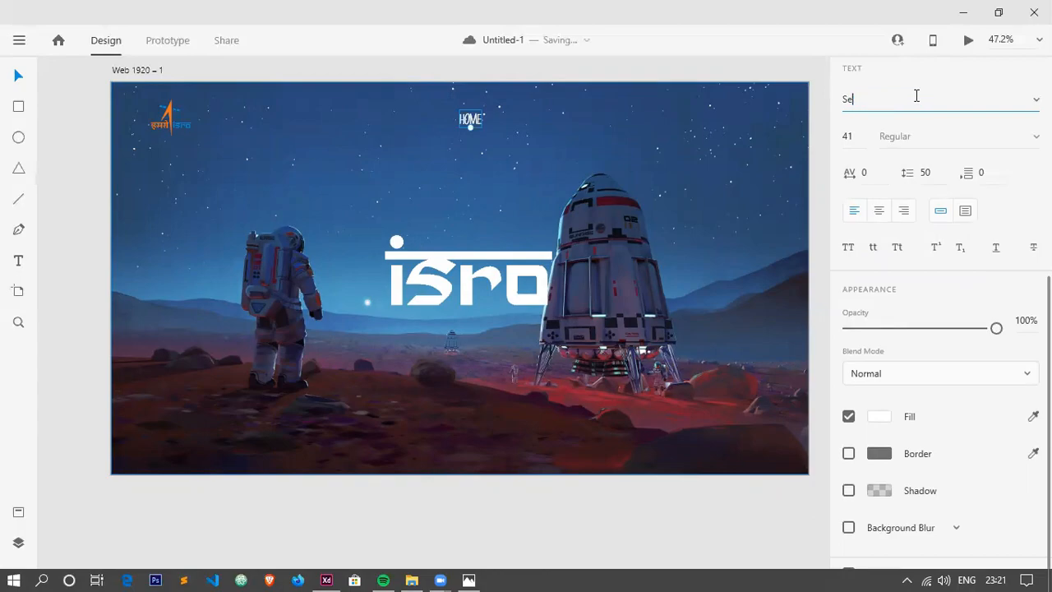
type("e")
key("BackSpace")
type("eo")
left_click(1028, 102)
scroll(941, 211, "down", 10)
scroll(942, 218, "down", 4)
left_click(915, 218)
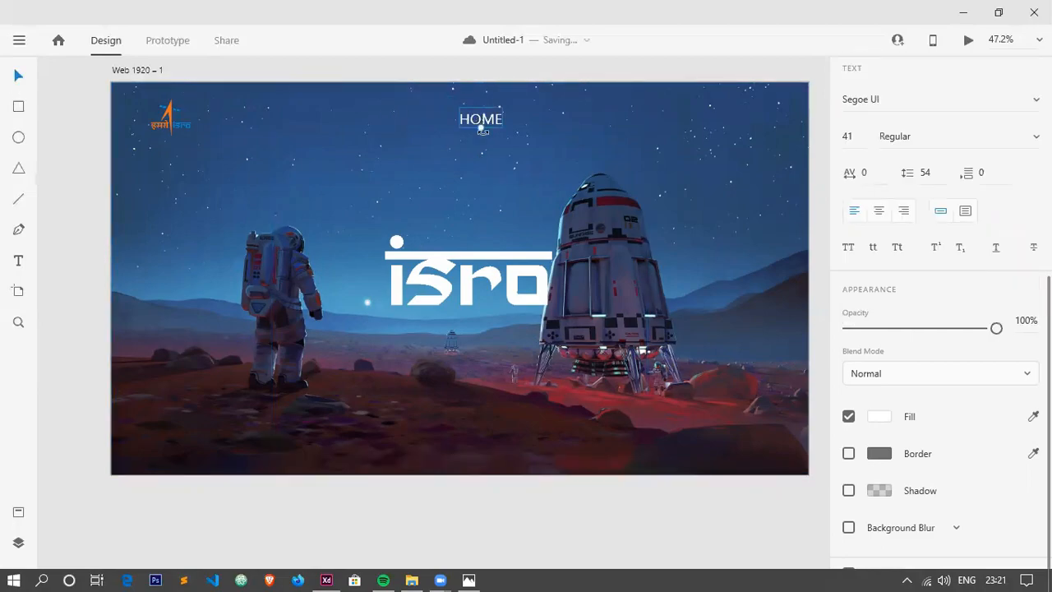
Shrink the HOME text to size 23 and keep it in the navigation row at Y 85.
scroll(482, 129, "up", 5)
left_click_drag(480, 126, 486, 113)
scroll(502, 119, "down", 5)
Duplicate HOME to its right on the same line and change the copy's text to ABOUT ISRO.
key("ctrl+c")
key("ctrl+v")
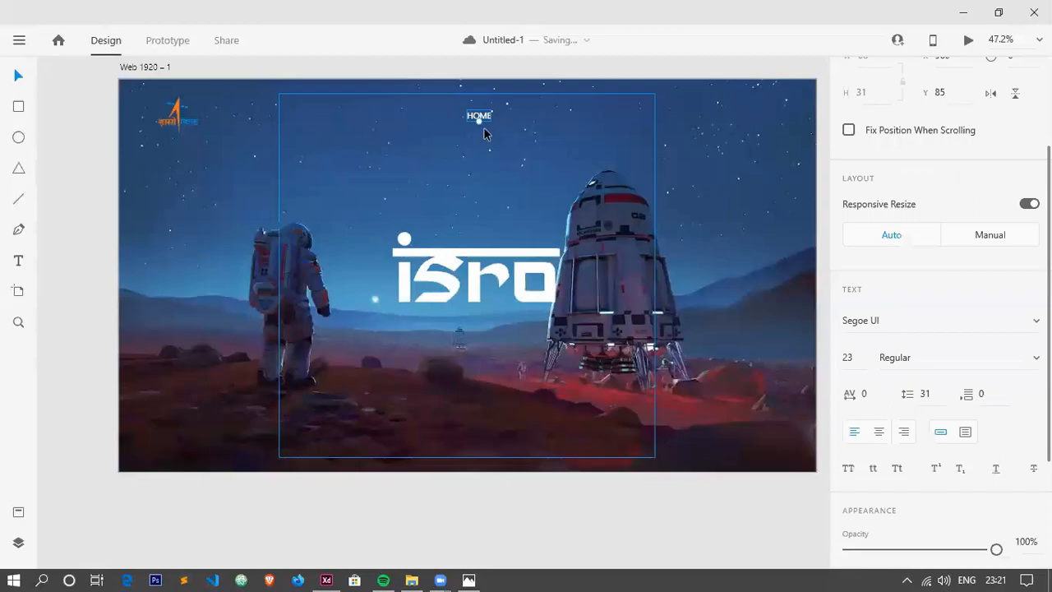
scroll(484, 128, "up", 5)
left_click_drag(493, 94, 703, 97)
scroll(702, 97, "down", 4)
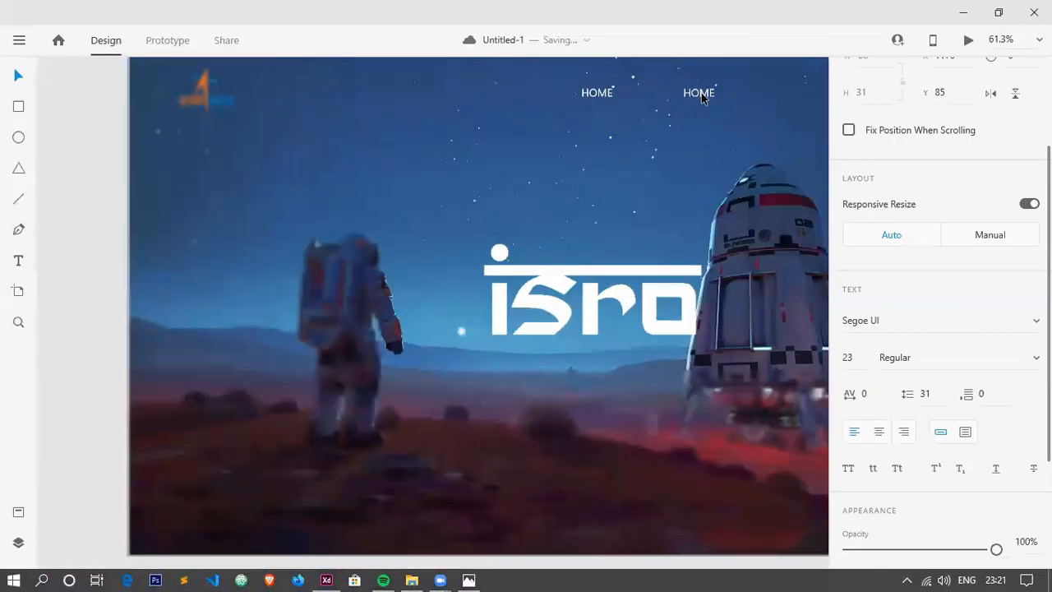
scroll(400, 156, "right", 2)
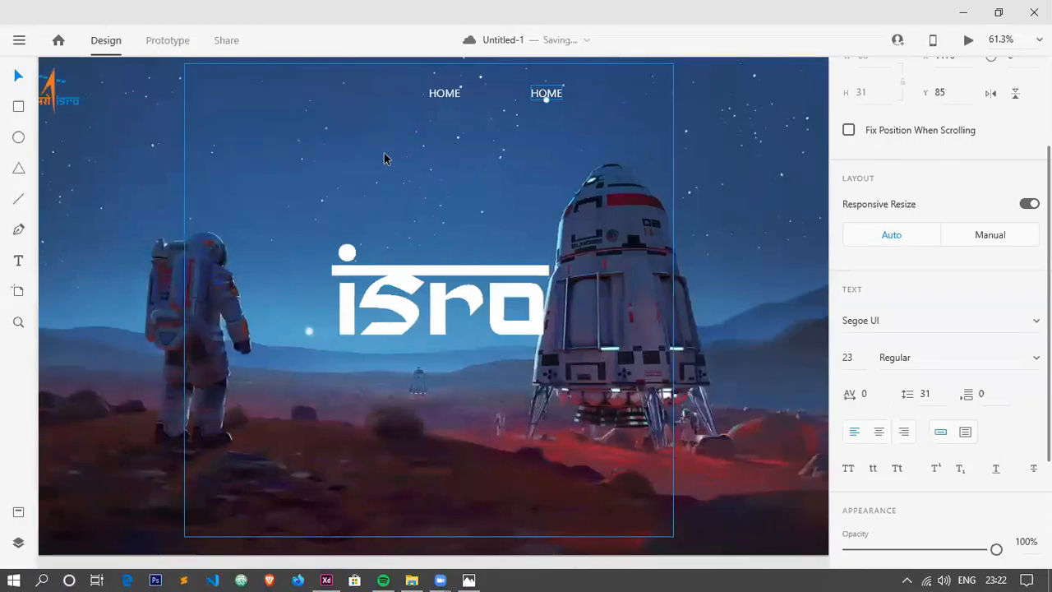
scroll(384, 157, "right", 3)
double_click(438, 93)
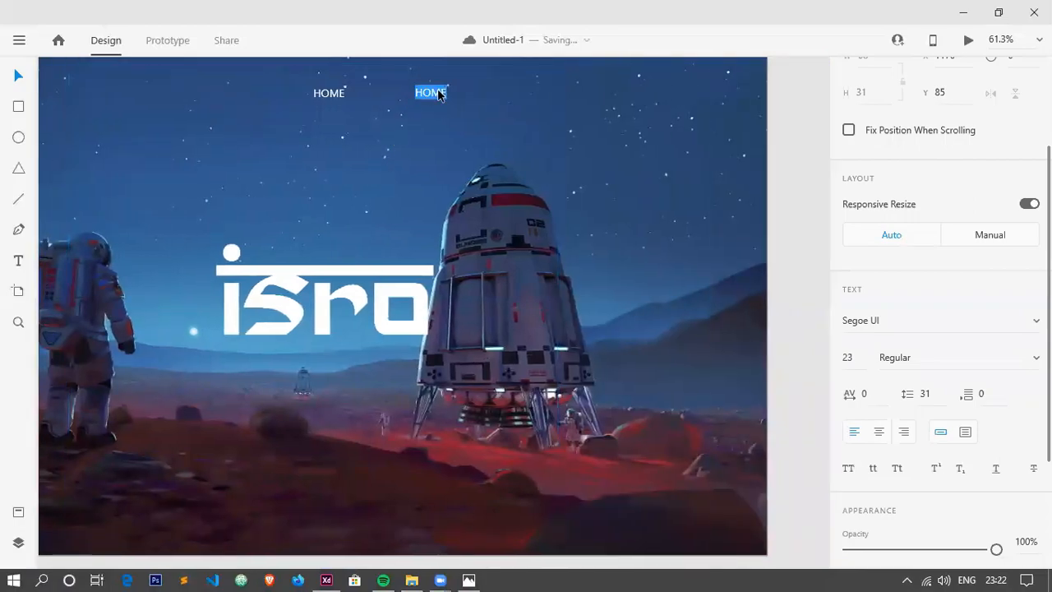
type("ABOUT ISRO")
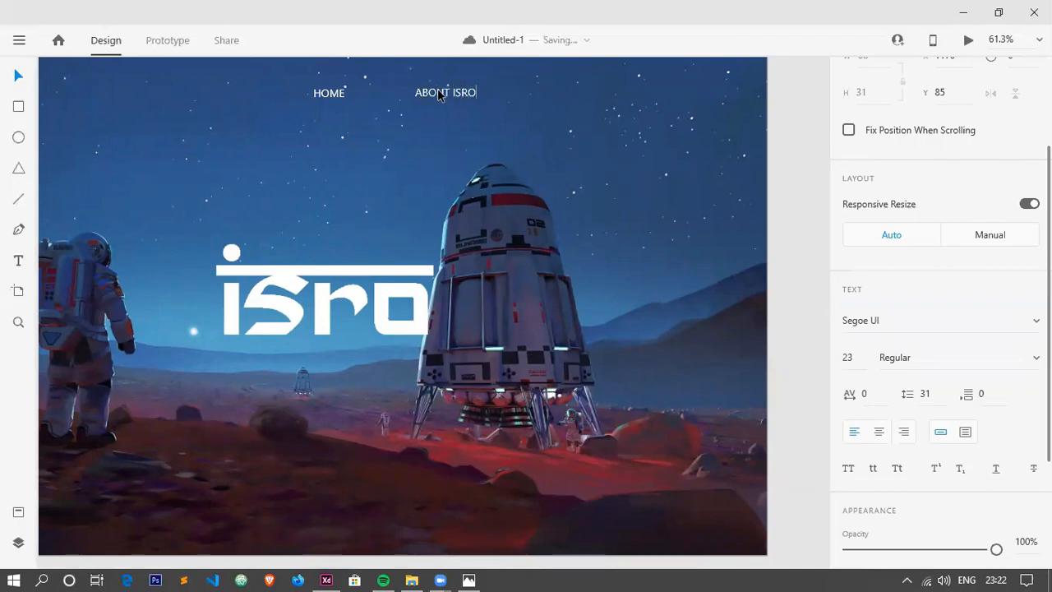
Check the navigation labels in the reference design, then shift HOME and ABOUT ISRO further left along their row in XD.
key("alt+Tab")
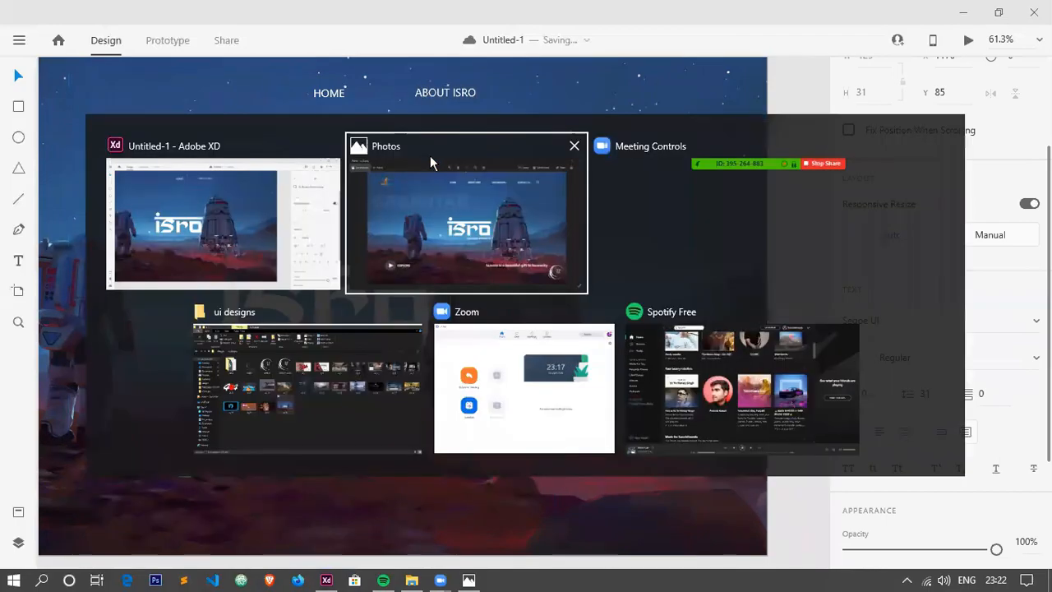
key("alt+Tab")
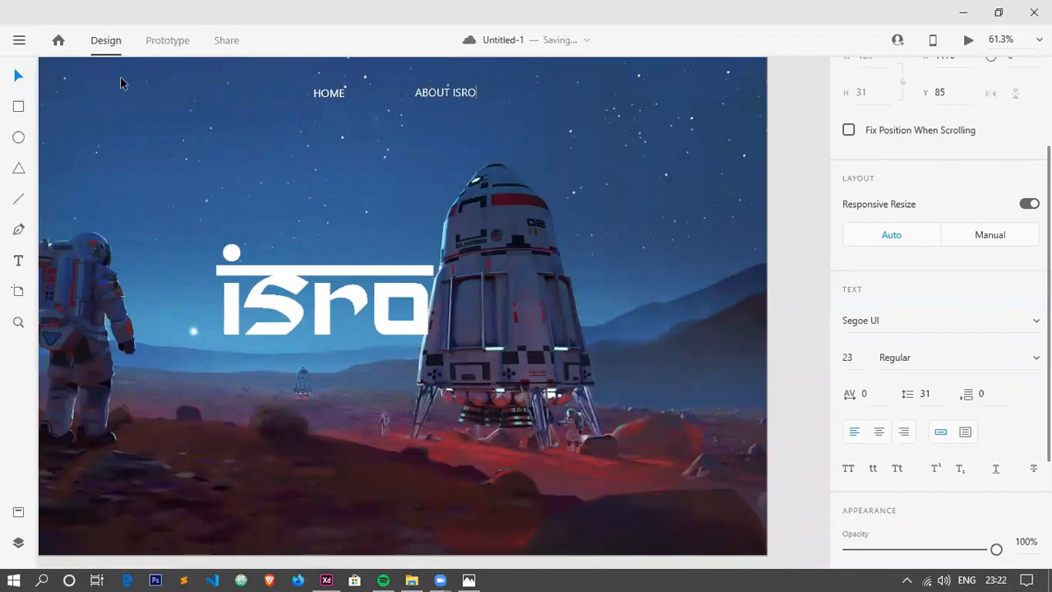
left_click(27, 77)
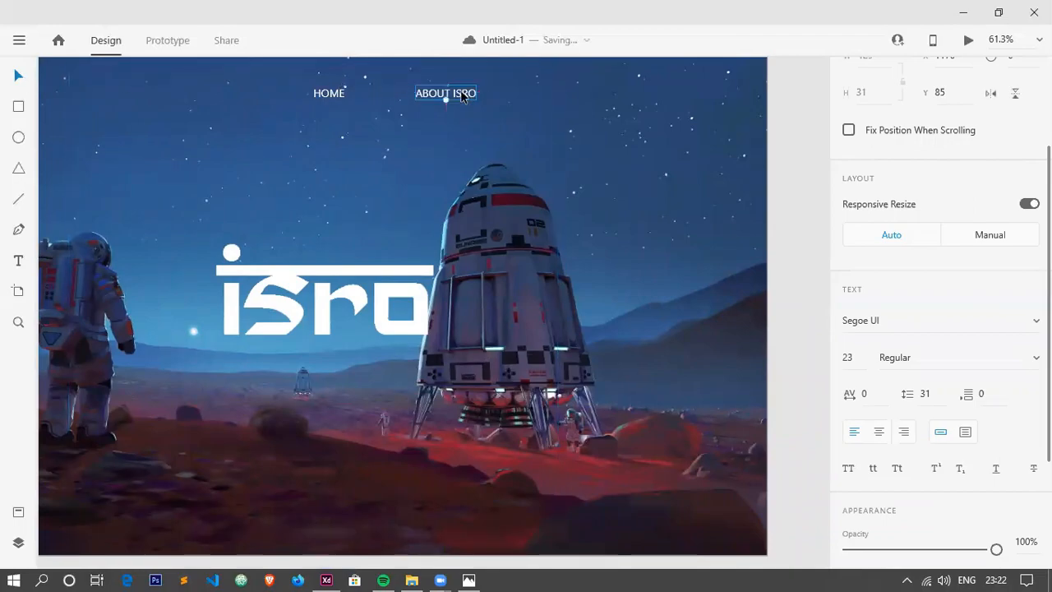
left_click(458, 94)
mouse_move(457, 94)
left_mouse_down()
mouse_move(479, 94)
mouse_move(450, 94)
left_mouse_up()
left_click(322, 95)
left_click_drag(325, 96, 294, 94)
left_click_drag(442, 94, 404, 94)
Duplicate ABOUT ISRO to its right on the same line and change the copy's text to OUR MISSION.
right_click(404, 96)
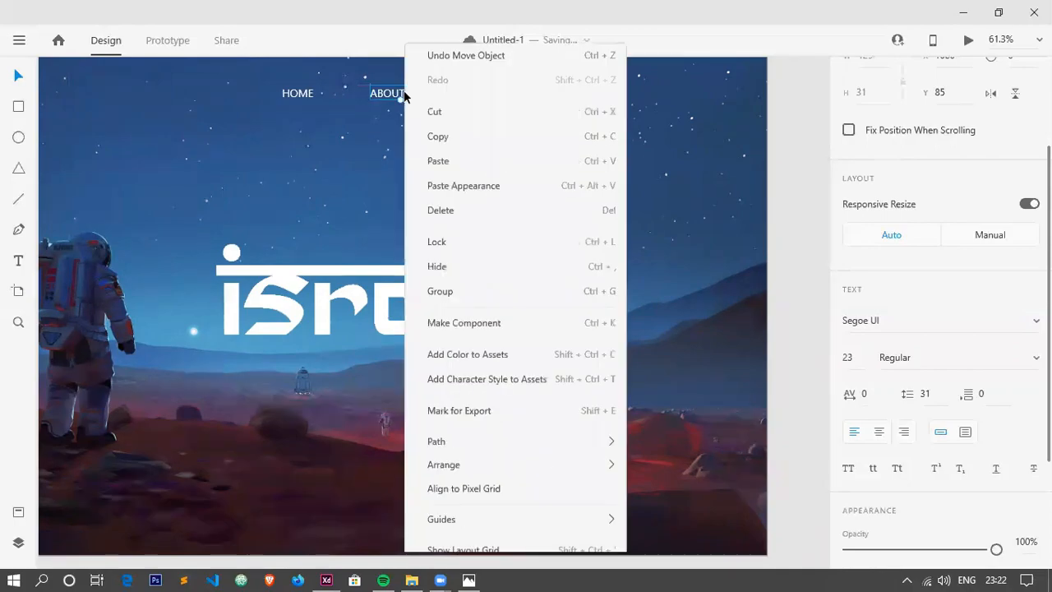
left_click(420, 97)
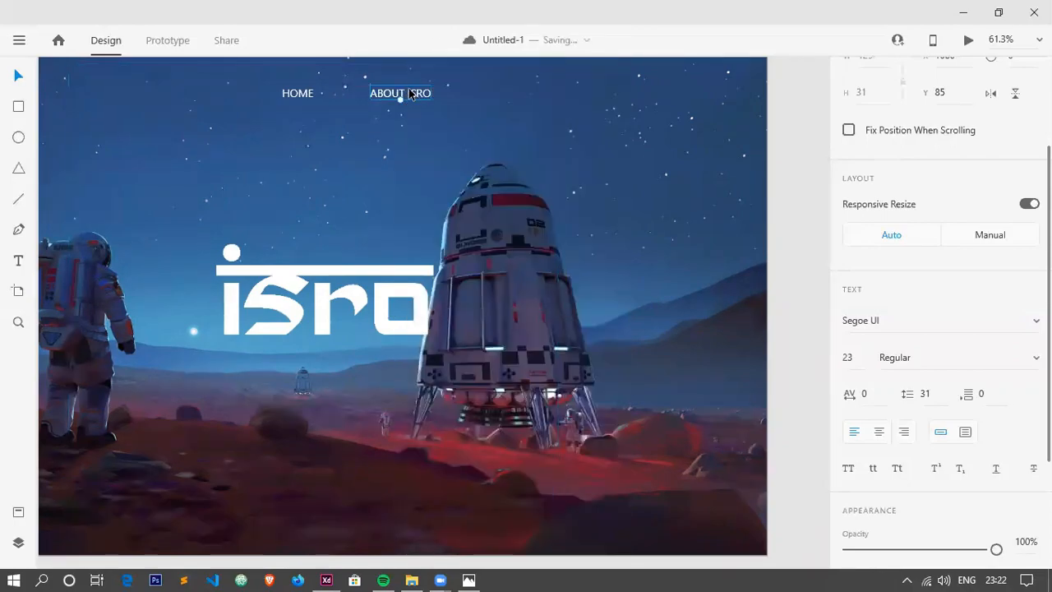
key("ctrl+v")
left_click_drag(412, 95, 529, 97)
double_click(529, 96)
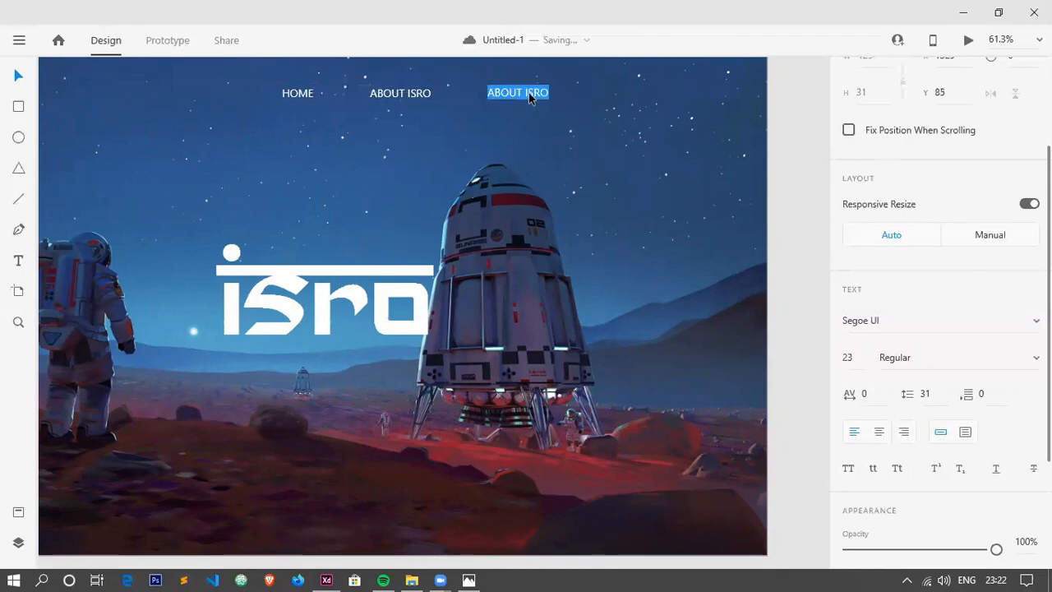
type("OUR MISSION")
left_click(19, 77)
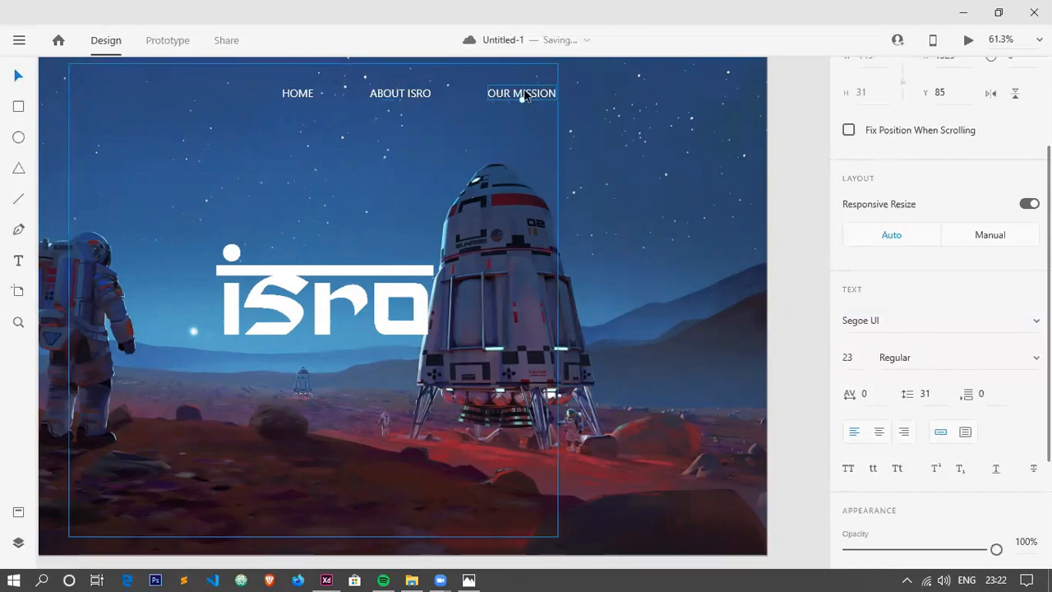
Duplicate OUR MISSION to its right on the same line and change the copy's text to CONTACT US.
left_click_drag(524, 95, 648, 94)
double_click(648, 94)
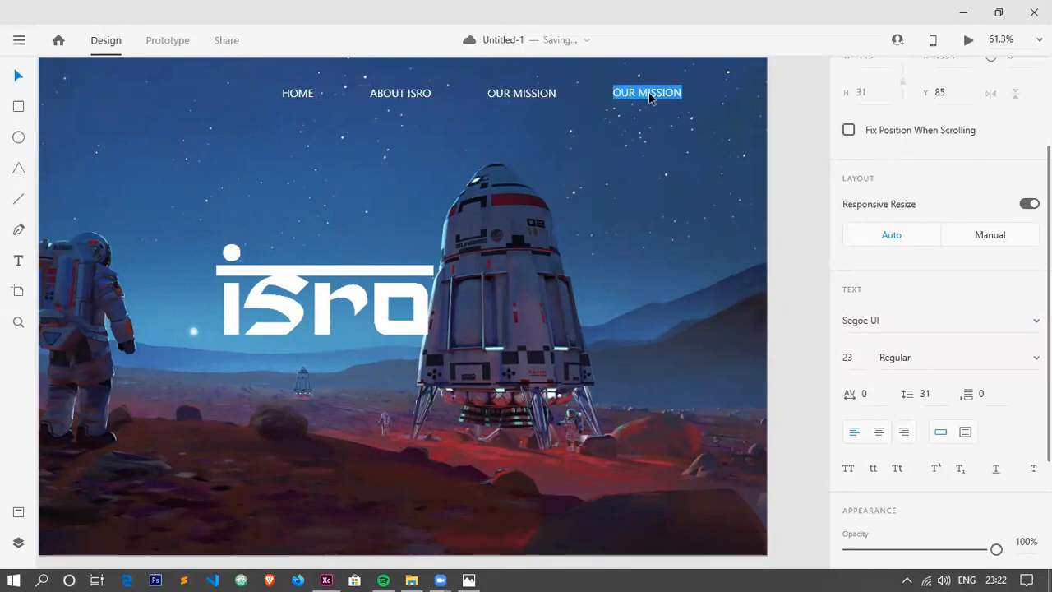
type("CO")
key("Escape")
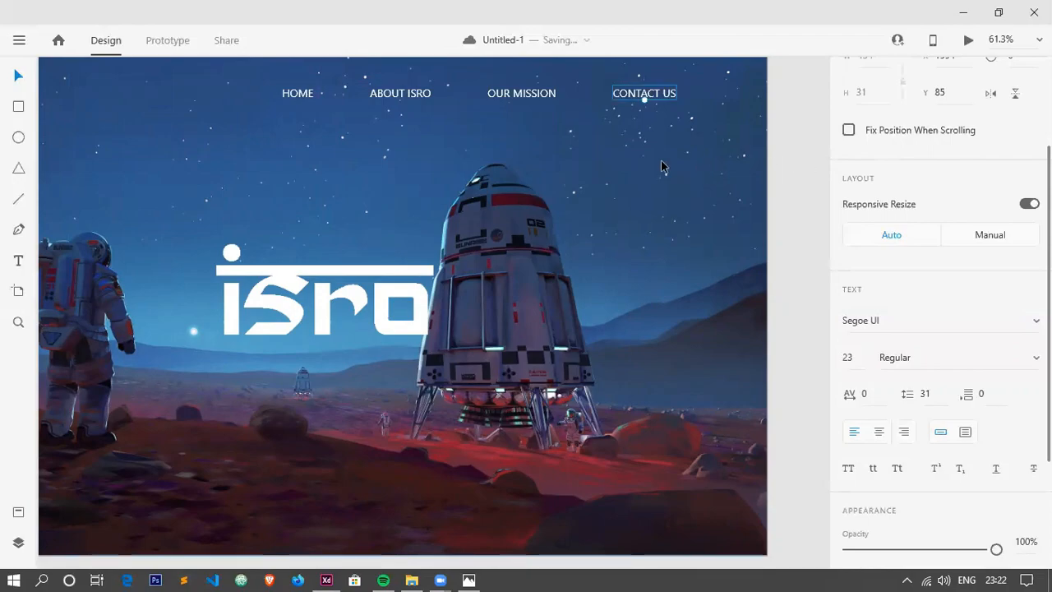
Compare the whole artboard with the ui_22.png reference design.
scroll(658, 167, "down", 3)
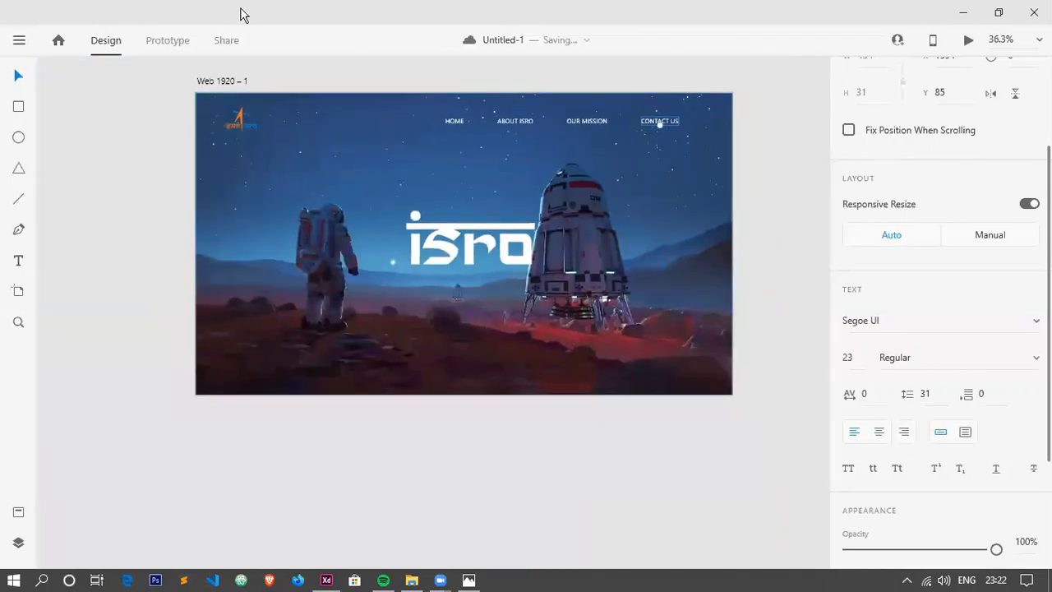
key("alt+Tab")
key("alt+Tab")
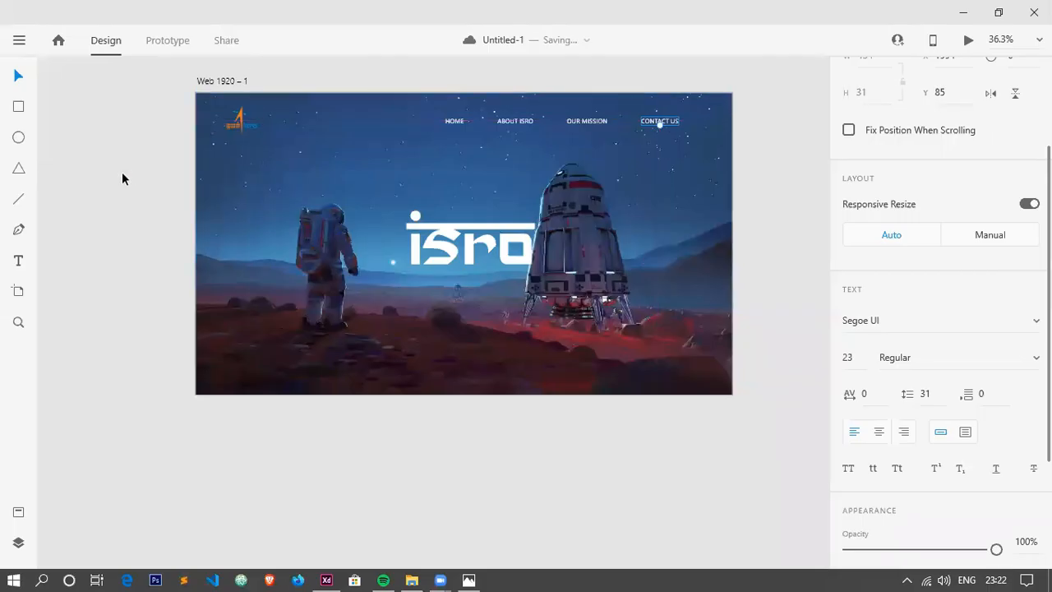
key("alt+Tab")
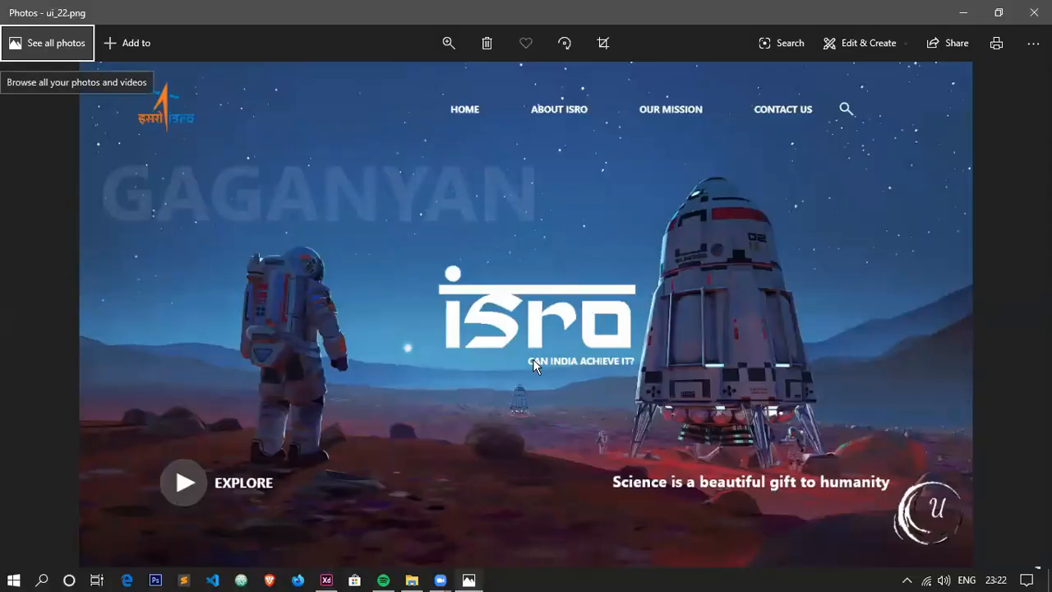
Return to XD and add the text CAN INDIA ACHIEVE IT? below the isro wordmark.
key("alt+Tab")
left_click(18, 261)
scroll(497, 283, "up", 5)
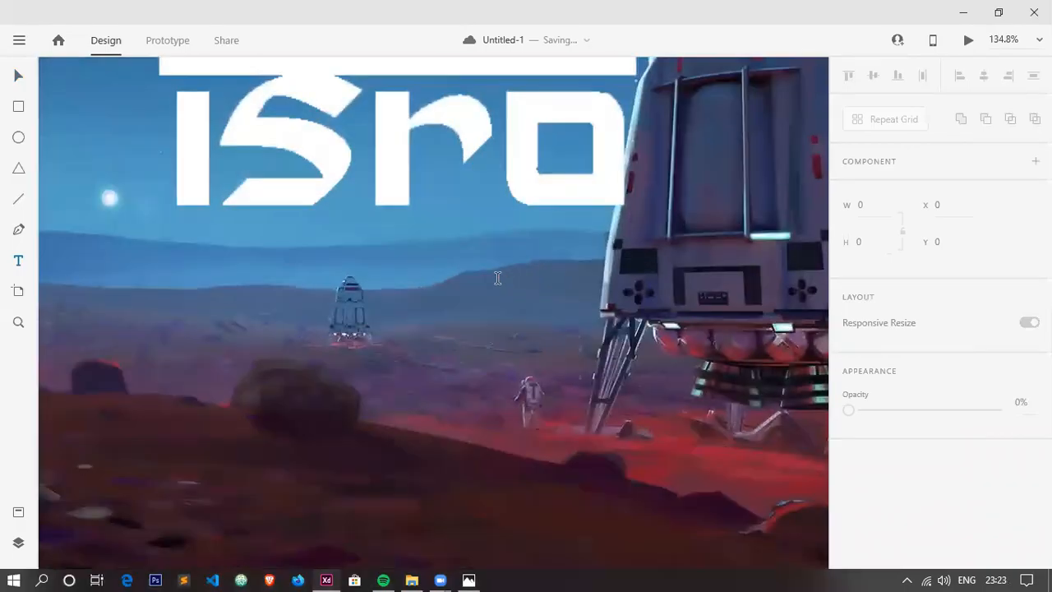
left_click(497, 259)
type("CA")
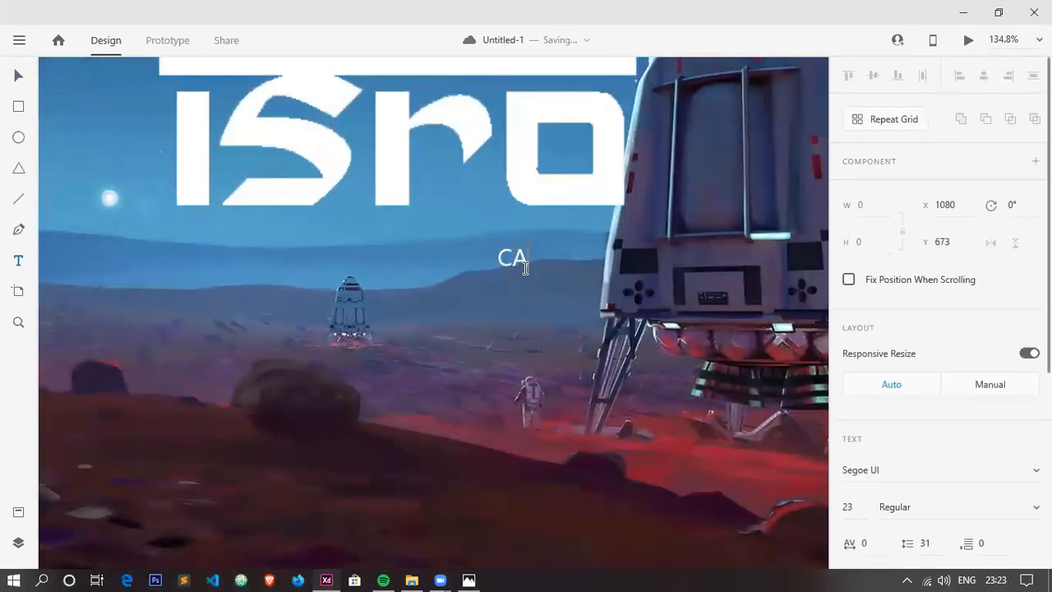
type("N INDIA ACHE")
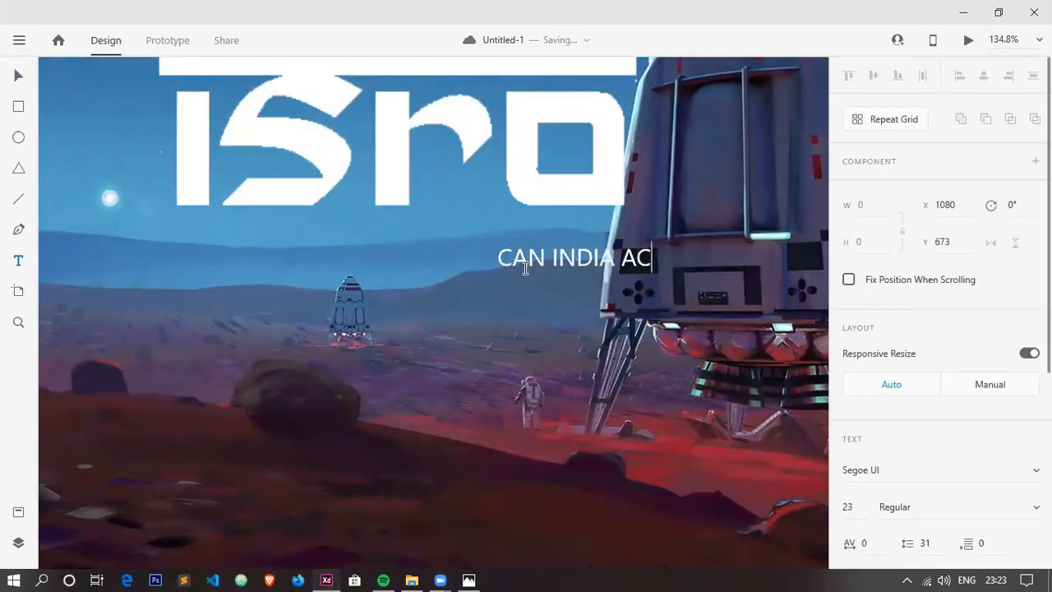
key("BackSpace")
type("IEVE IT?")
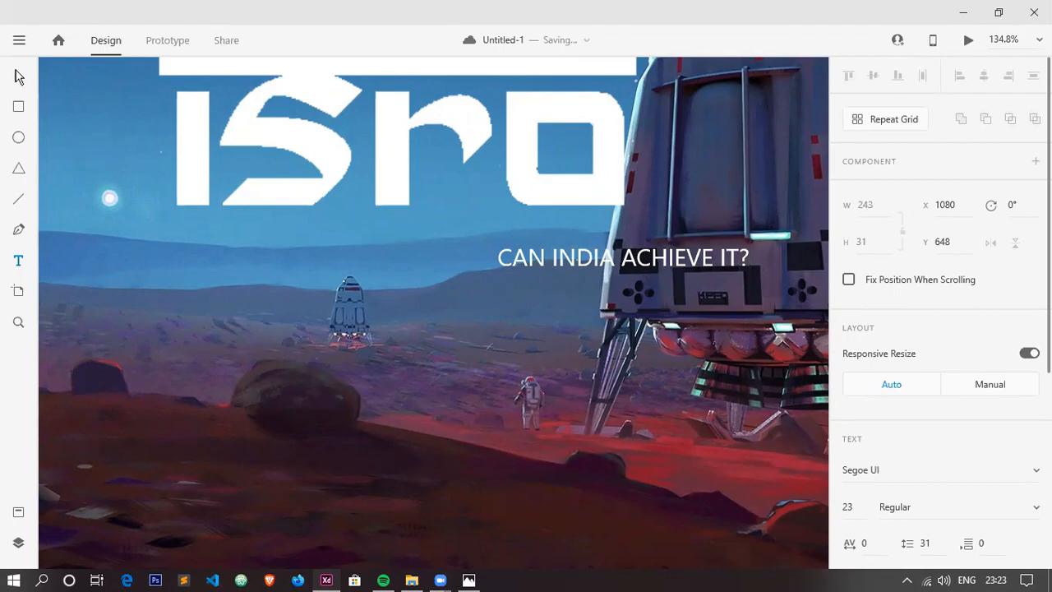
Make the CAN INDIA ACHIEVE IT? tagline bold and shift it left so it ends under the wordmark's last letter.
left_click(18, 76)
double_click(651, 264)
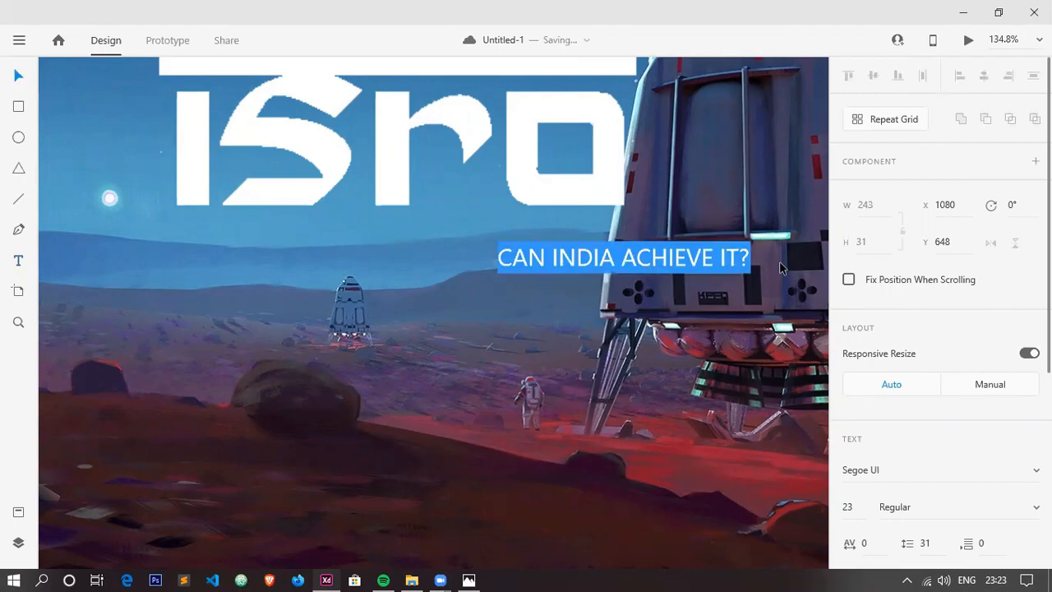
scroll(932, 263, "down", 3)
left_click(970, 240)
type("Bold")
key("Return")
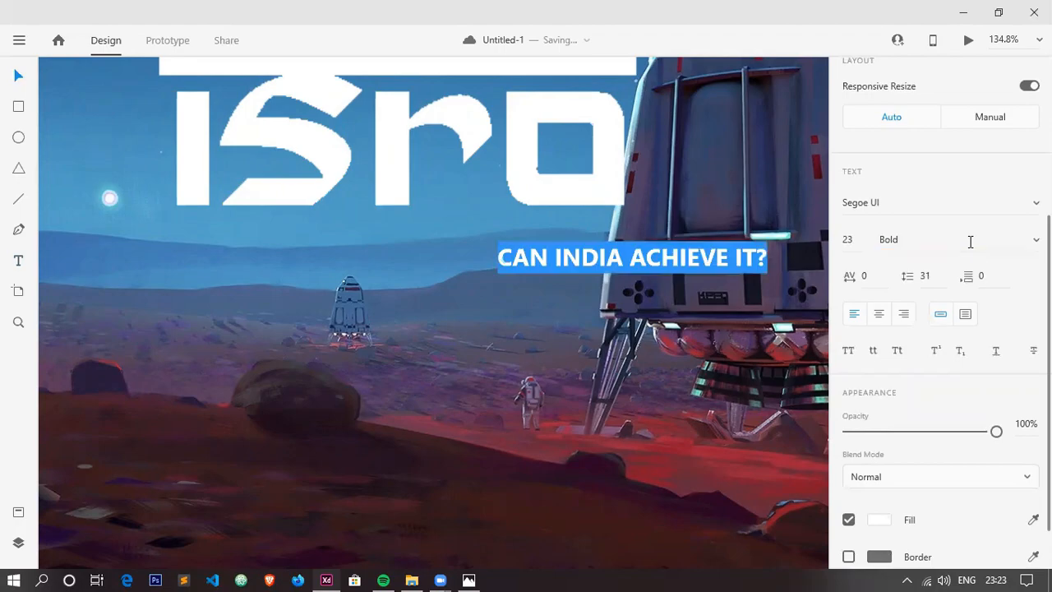
left_click(17, 75)
left_click_drag(567, 261, 418, 260)
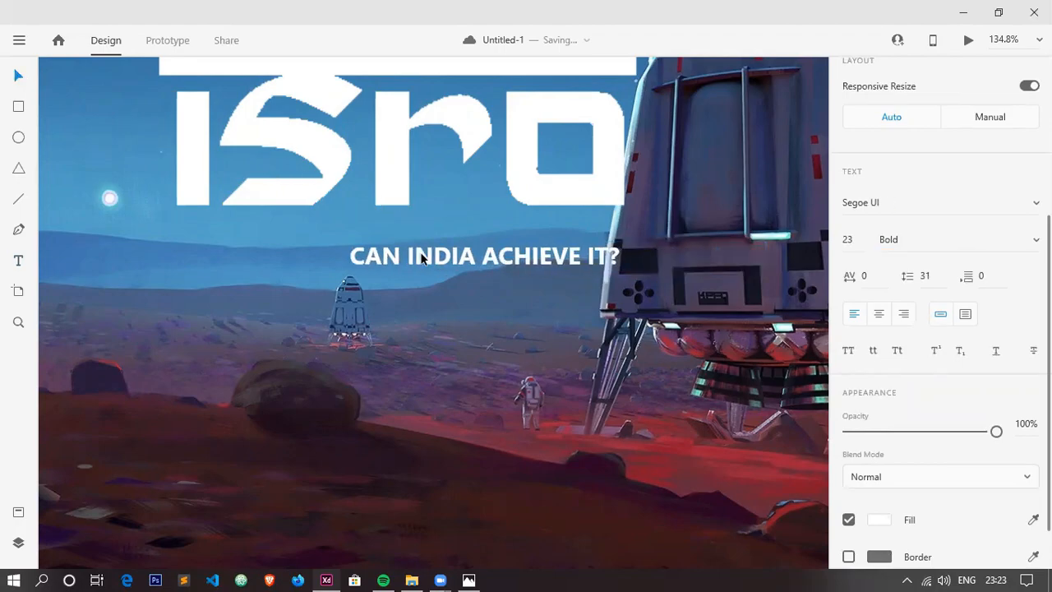
Add the text GAGANYAAN and enlarge it to size 161 in the sky area below the ISRO logo.
key("ctrl+0")
scroll(472, 260, "down", 2)
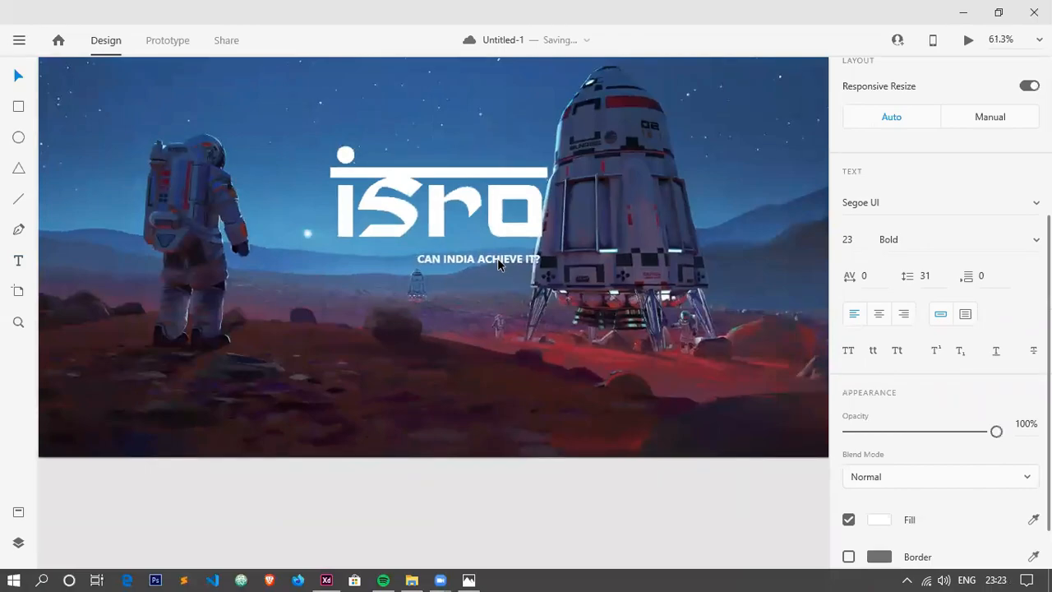
scroll(498, 263, "down", 2)
scroll(498, 262, "down", 1)
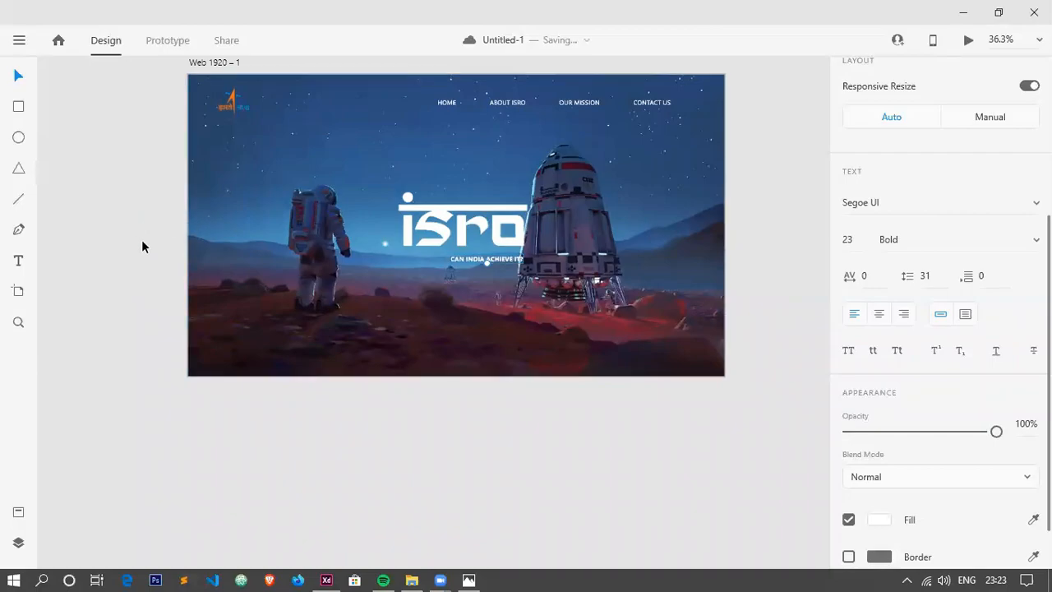
left_click(21, 262)
left_click(17, 77)
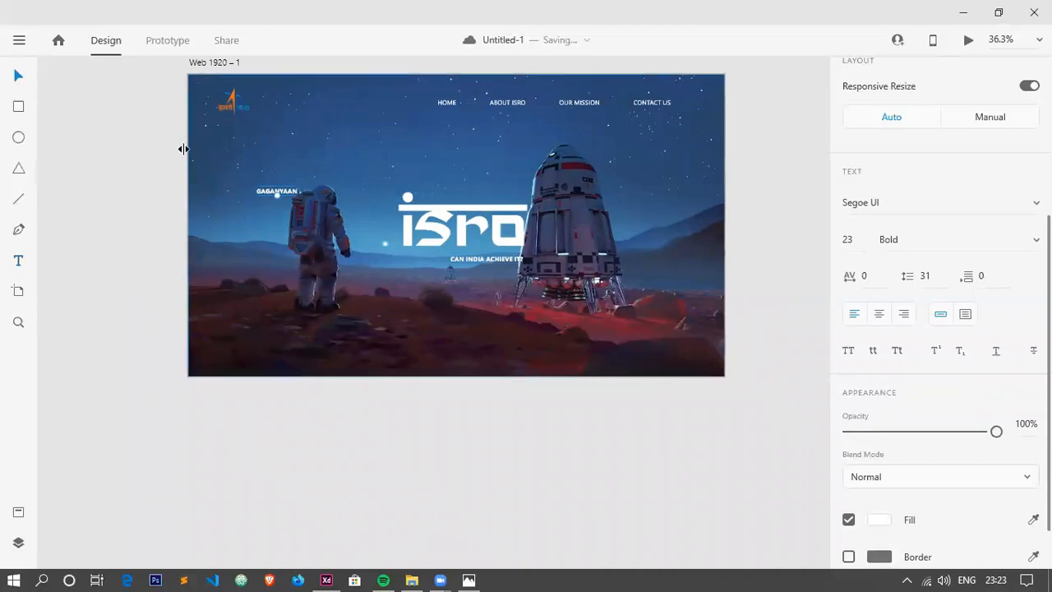
left_click_drag(278, 196, 349, 164)
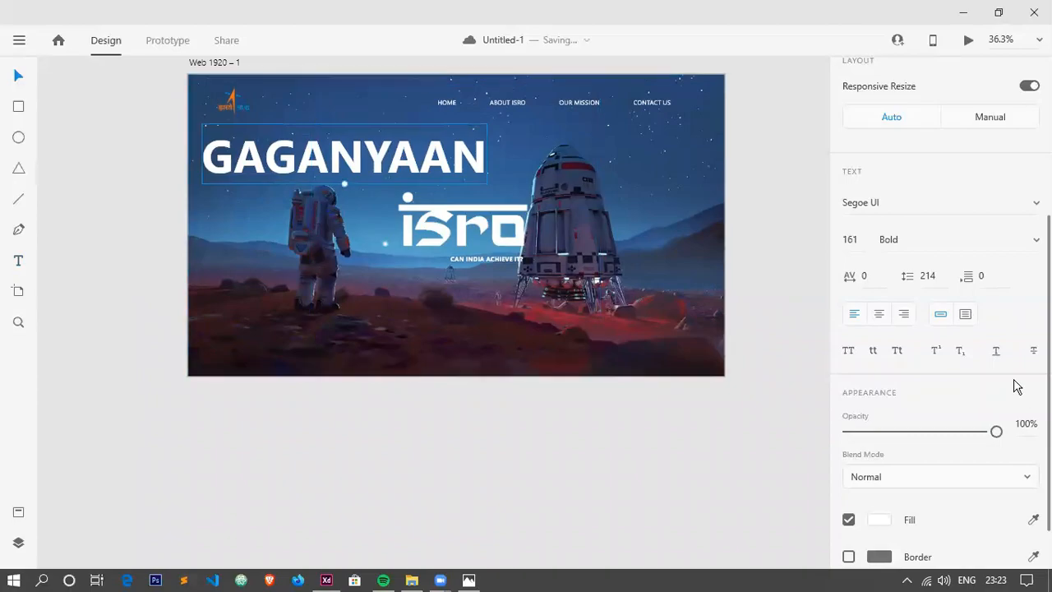
Set the GAGANYAAN title's white fill to 30% opacity and deselect it.
scroll(988, 453, "down", 3)
left_click(886, 419)
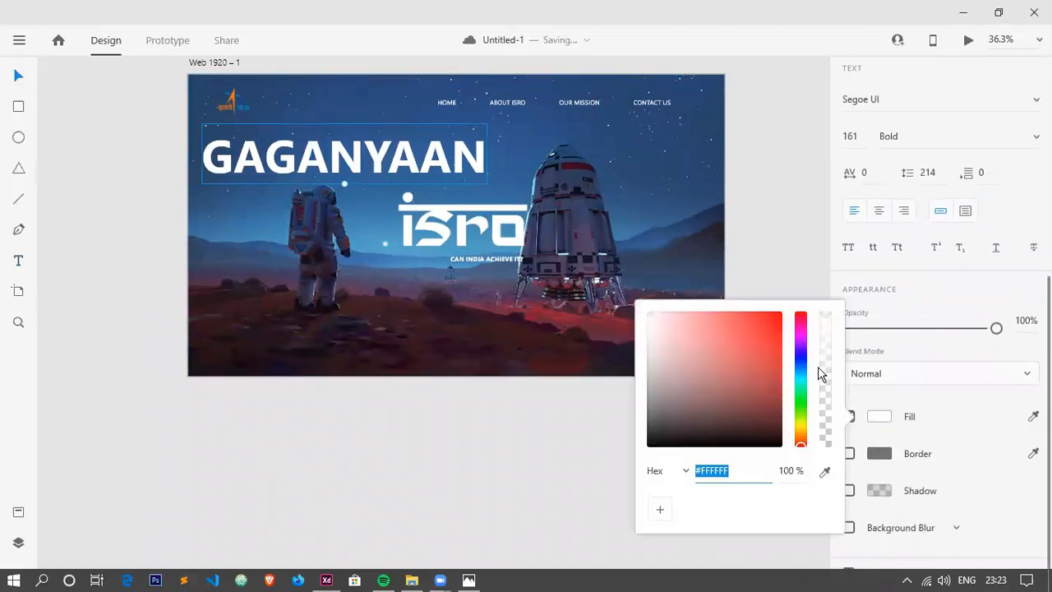
left_click(825, 329)
left_click_drag(826, 329, 828, 413)
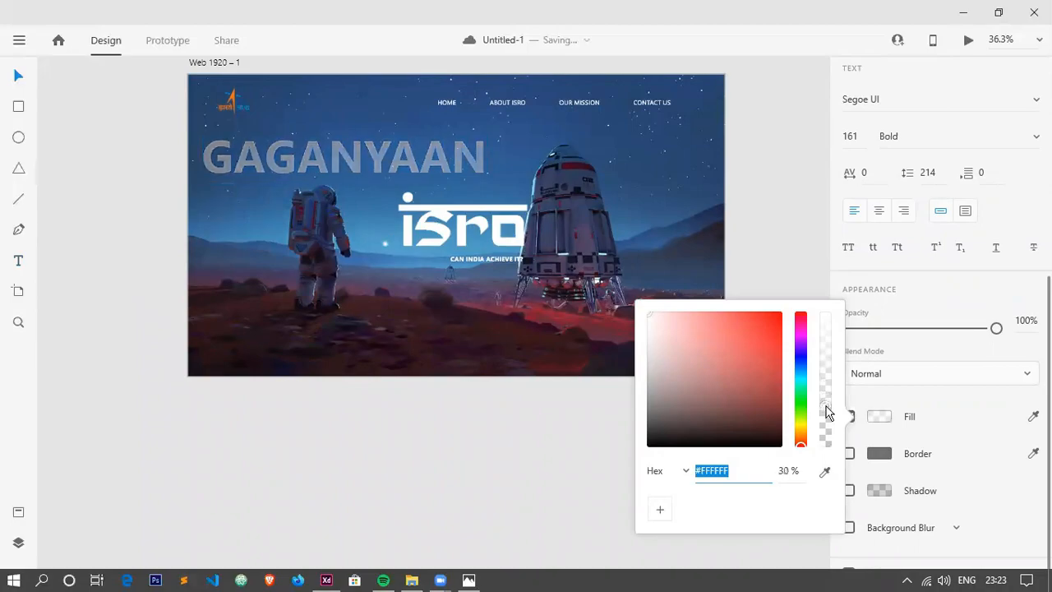
left_click(16, 75)
left_click(68, 348)
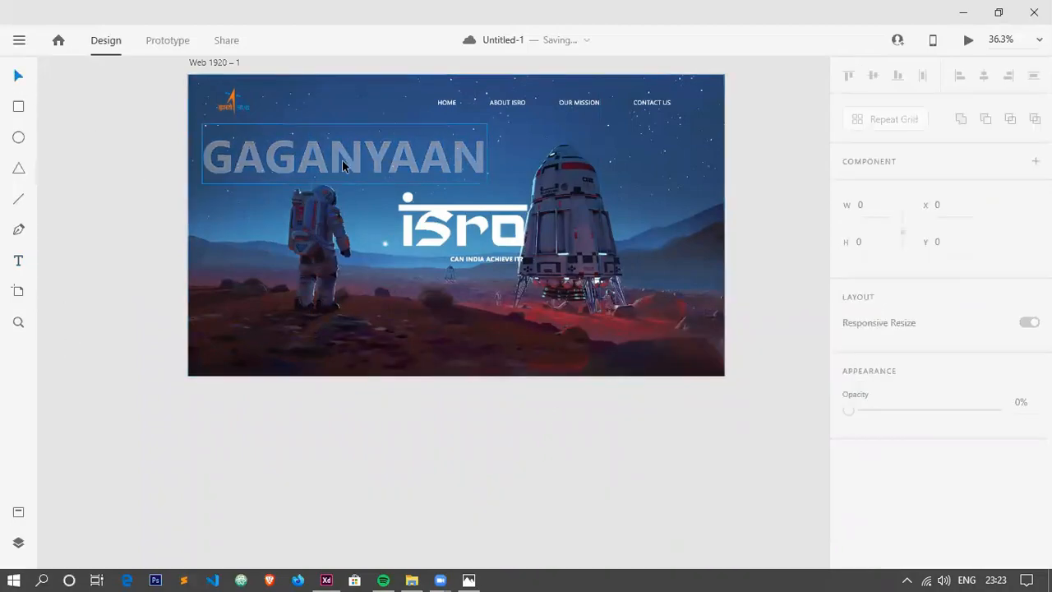
Check the EXPLORE play button in the reference design, then draw a circle about 58 by 57 near the artboard's lower-left corner.
key("alt+Tab")
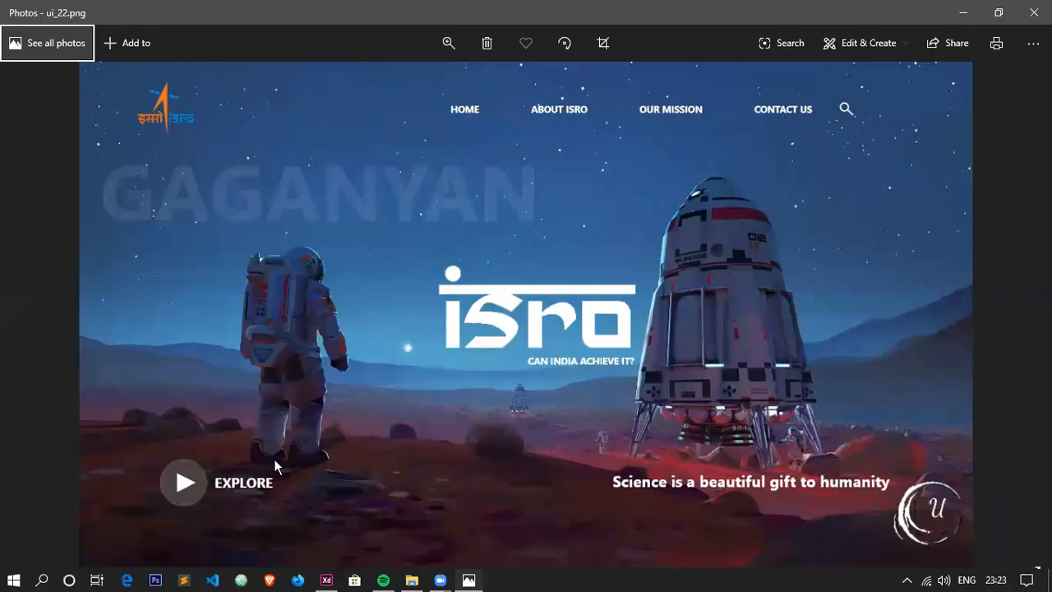
key("alt+Tab")
key("alt+Tab")
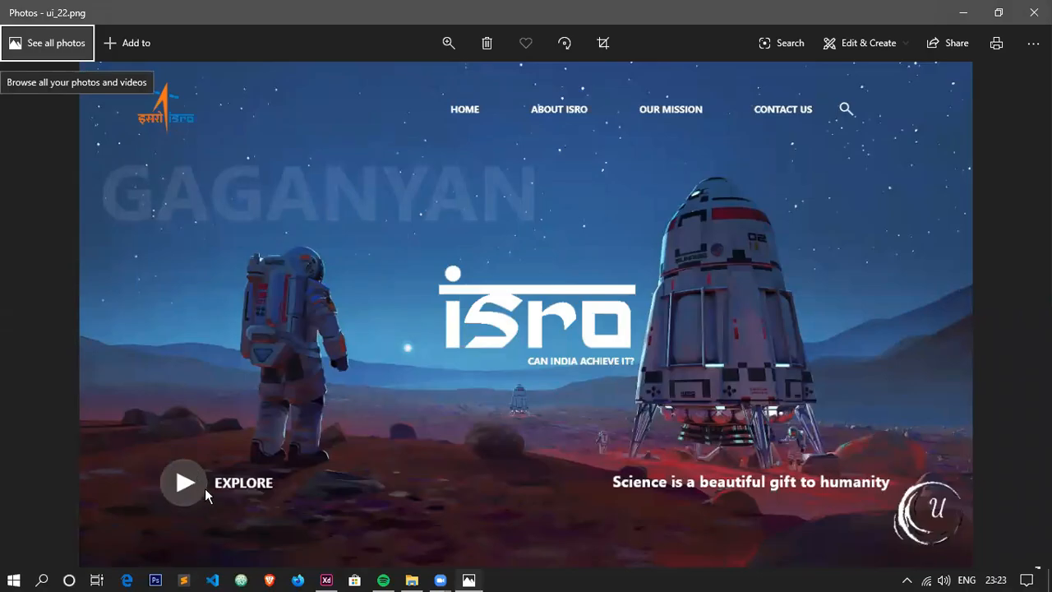
key("alt+Tab")
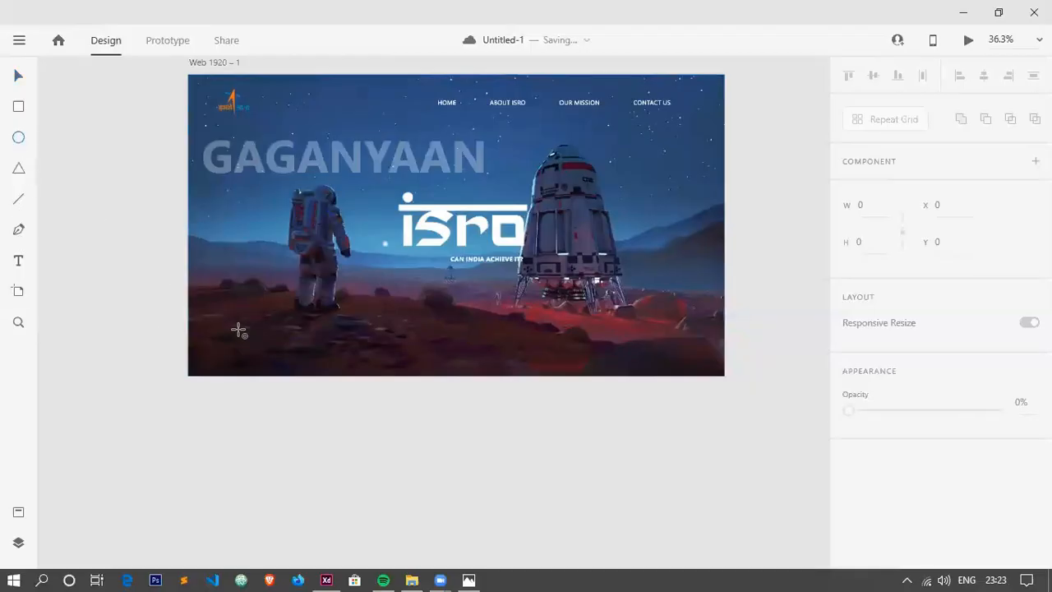
scroll(227, 332, "up", 6)
left_click_drag(204, 335, 250, 381)
left_click(865, 214)
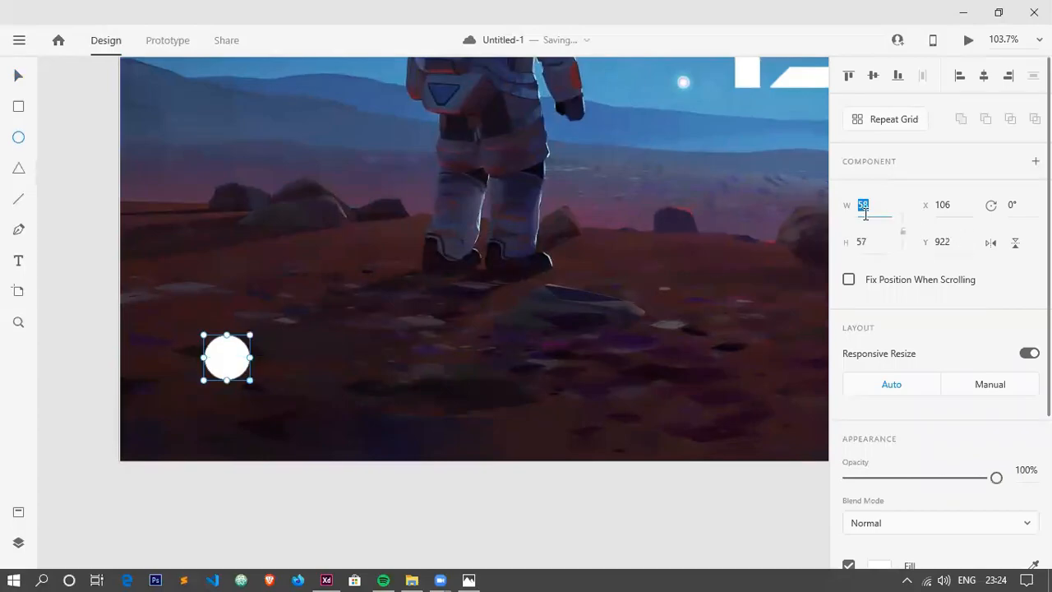
type("40")
key("Return")
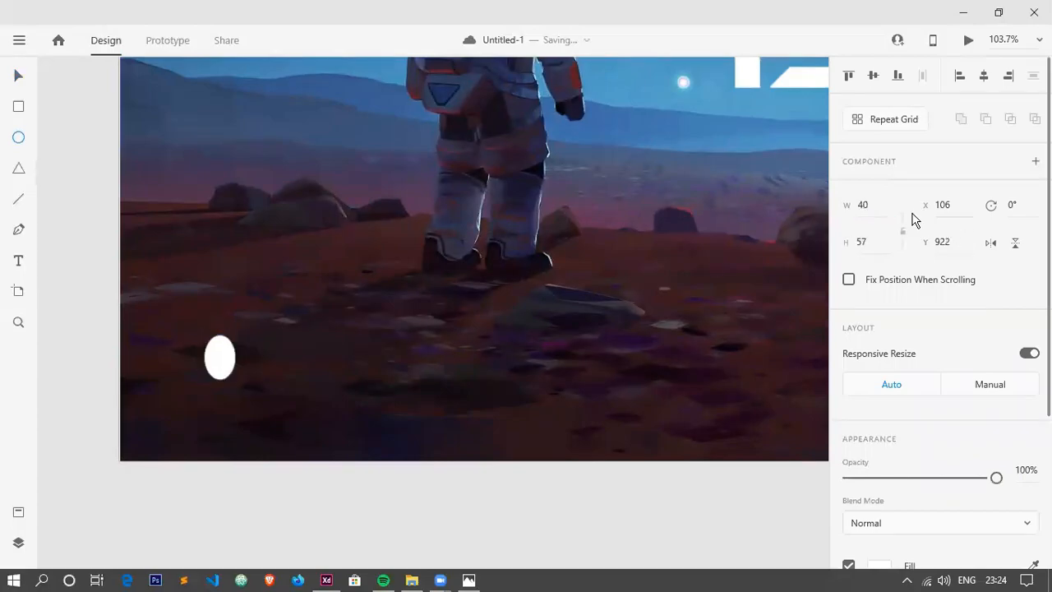
Set the circle's width and height to 50 and move it slightly right and down to about X 122, Y 933.
left_click(874, 207)
type("50")
key("Return")
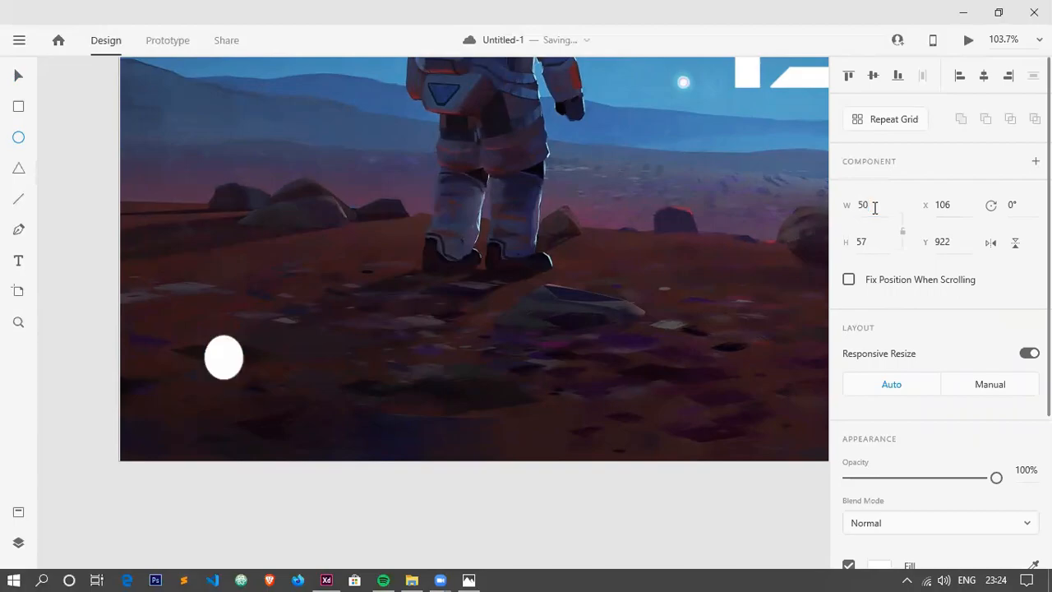
left_click(876, 243)
key("Return")
left_click(18, 75)
left_click_drag(222, 362, 235, 371)
Check the play button's colour in the reference design, then fill the circle with dark grey #2A2626.
key("alt+Tab")
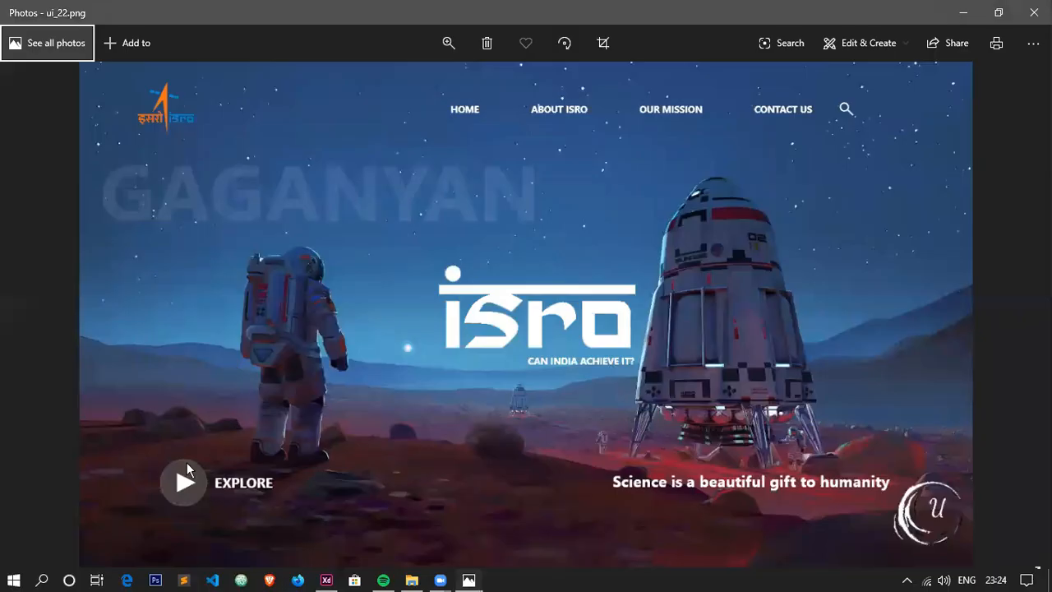
scroll(156, 485, "up", 1)
scroll(156, 485, "down", 1)
key("alt+Tab")
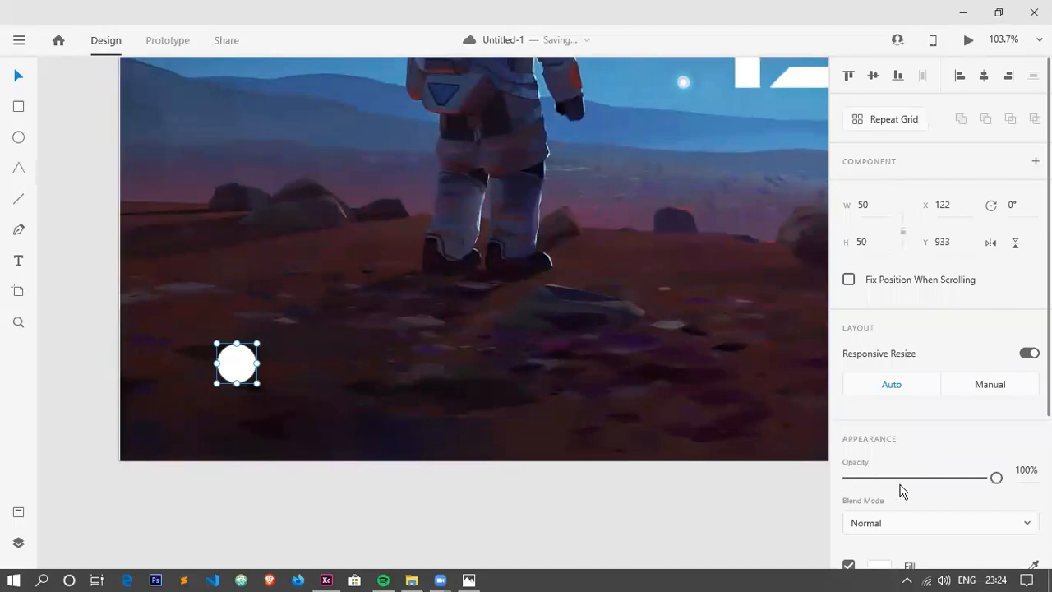
scroll(895, 461, "down", 3)
left_click(878, 304)
left_click_drag(693, 343, 661, 326)
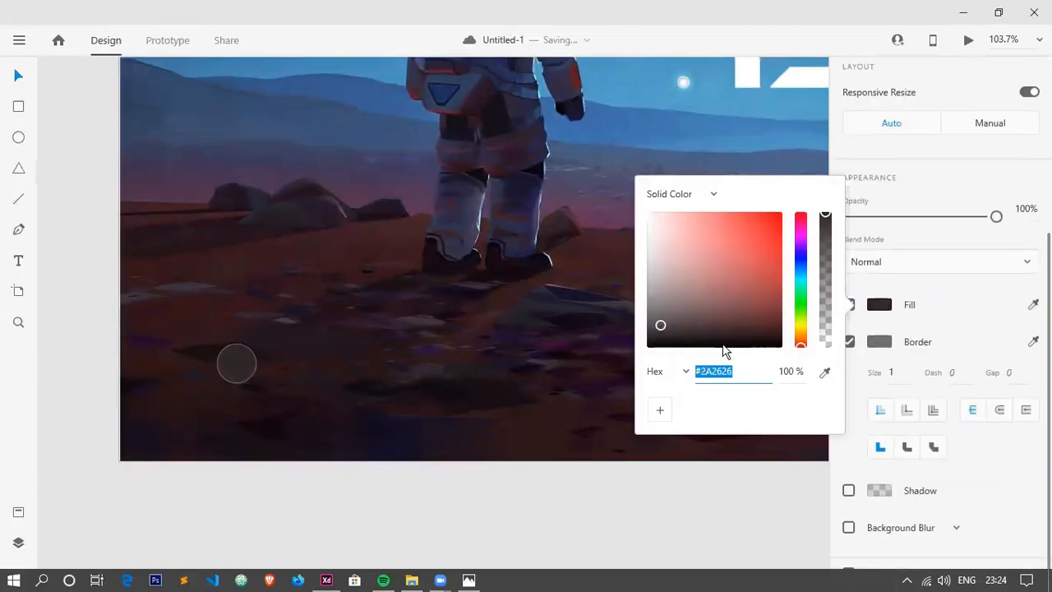
Remove the border from the dark circle.
left_click(849, 342)
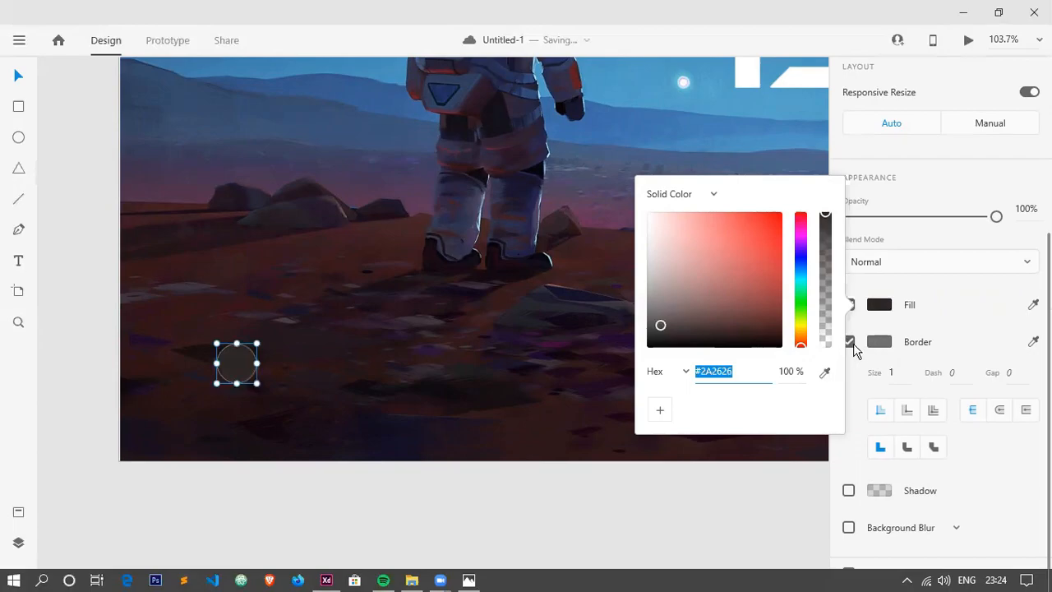
left_click(782, 480)
left_click(249, 367)
scroll(868, 460, "down", 5)
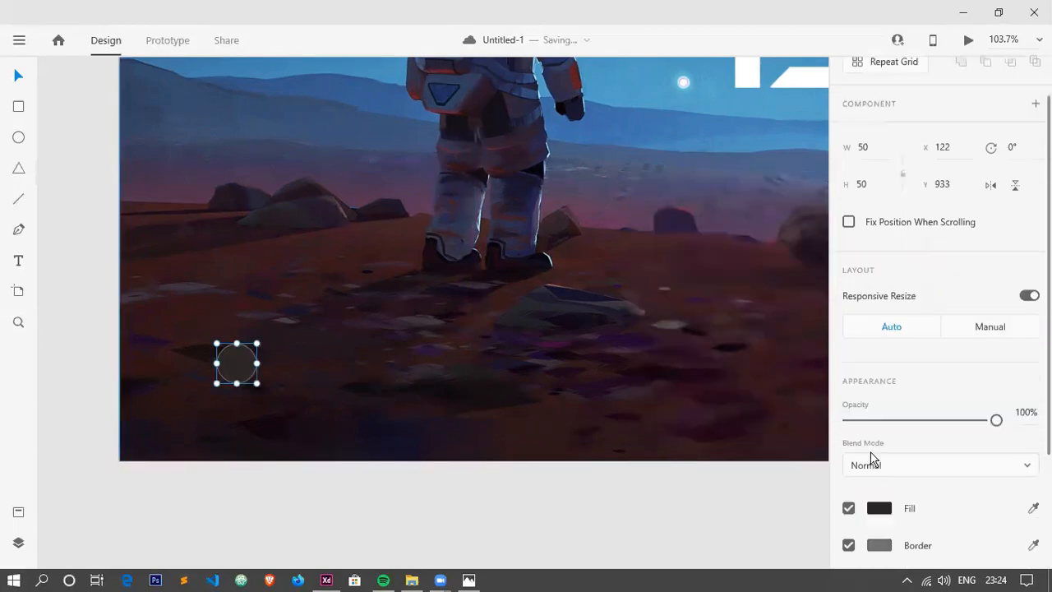
scroll(860, 366, "up", 2)
Draw a white triangle about 22 by 21 inside the circle and centre it horizontally.
left_click(19, 170)
scroll(212, 416, "up", 2)
scroll(212, 345, "up", 10)
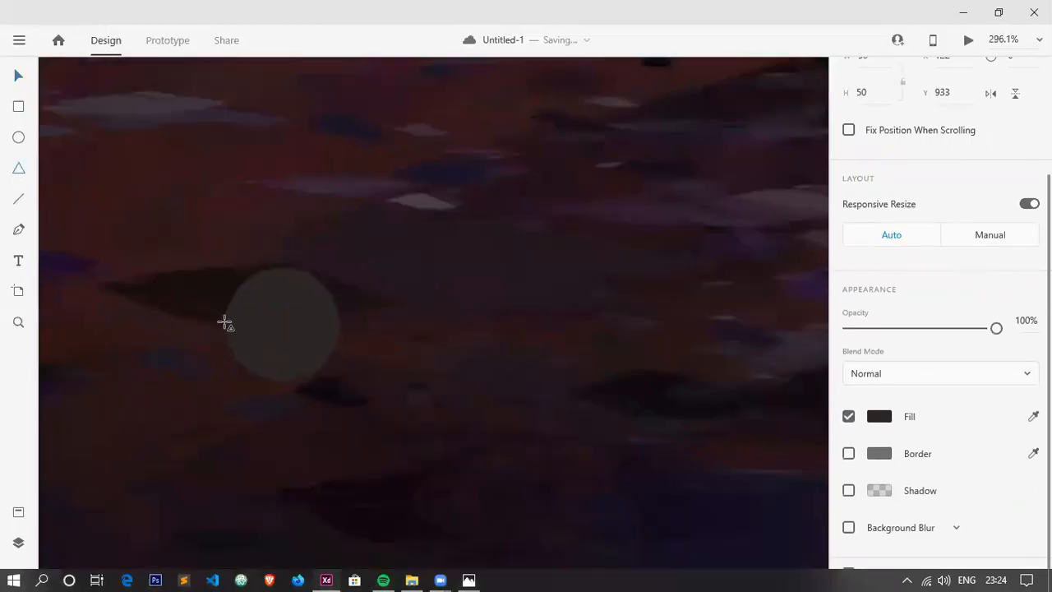
mouse_move(352, 243)
left_mouse_down()
mouse_move(462, 388)
mouse_move(539, 419)
left_mouse_up()
left_click(19, 75)
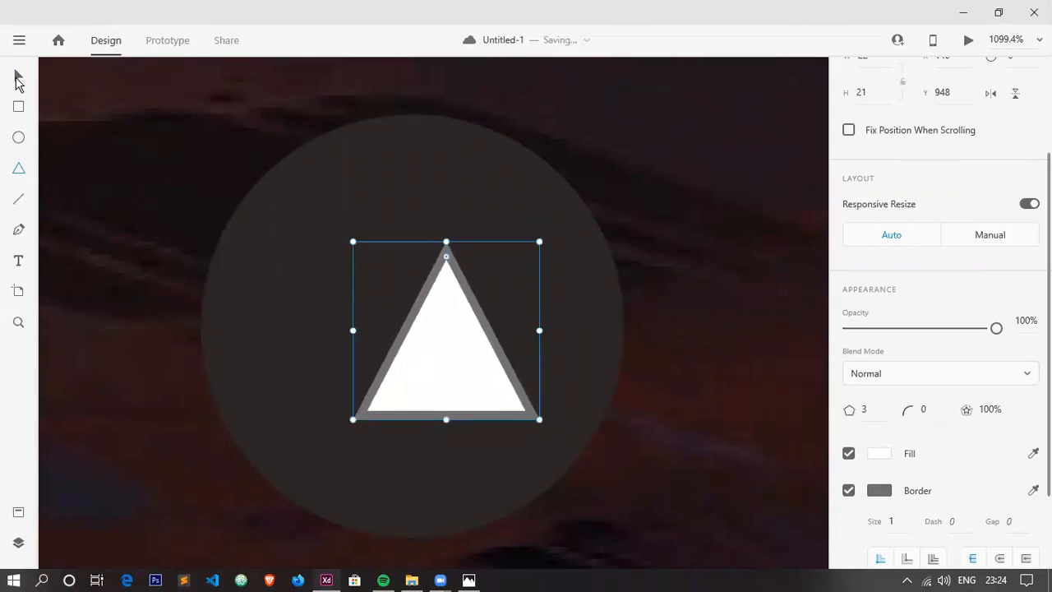
left_click_drag(415, 332, 409, 334)
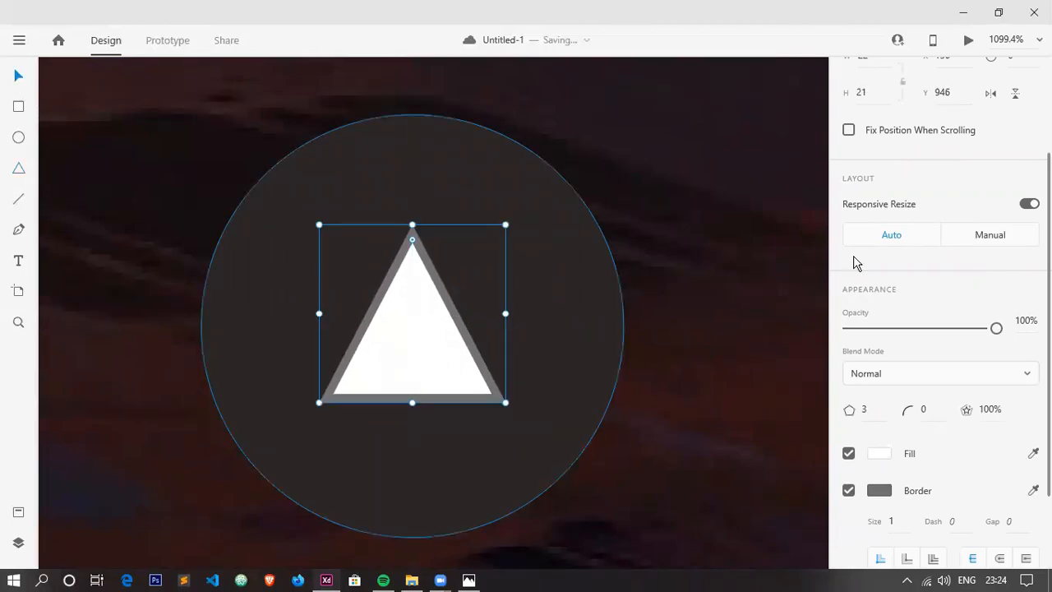
Set the triangle's width and height to 20.
scroll(883, 263, "up", 2)
left_click(868, 209)
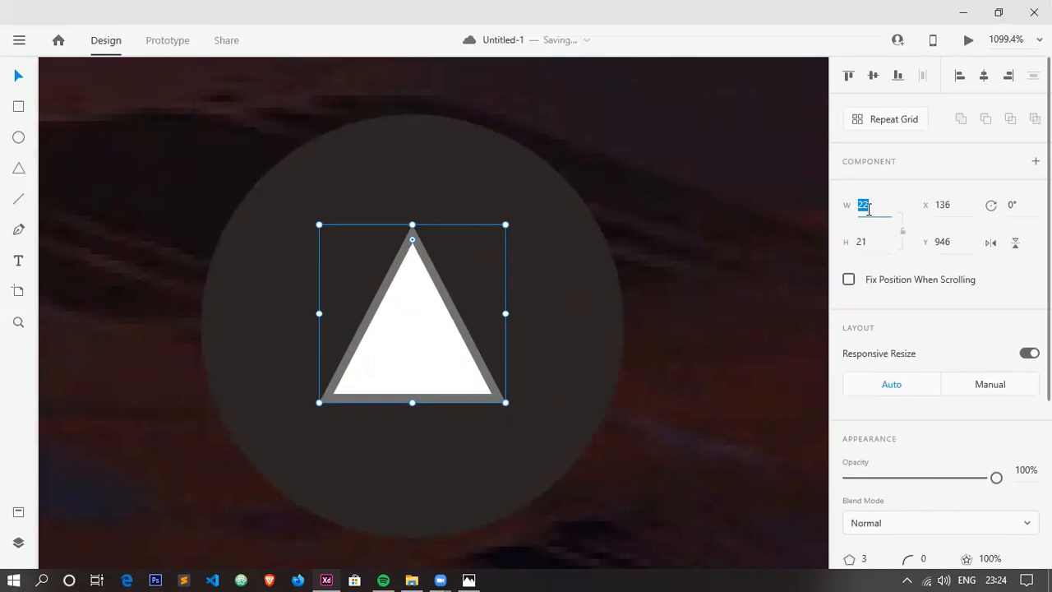
type("20")
key("Return")
left_click(879, 244)
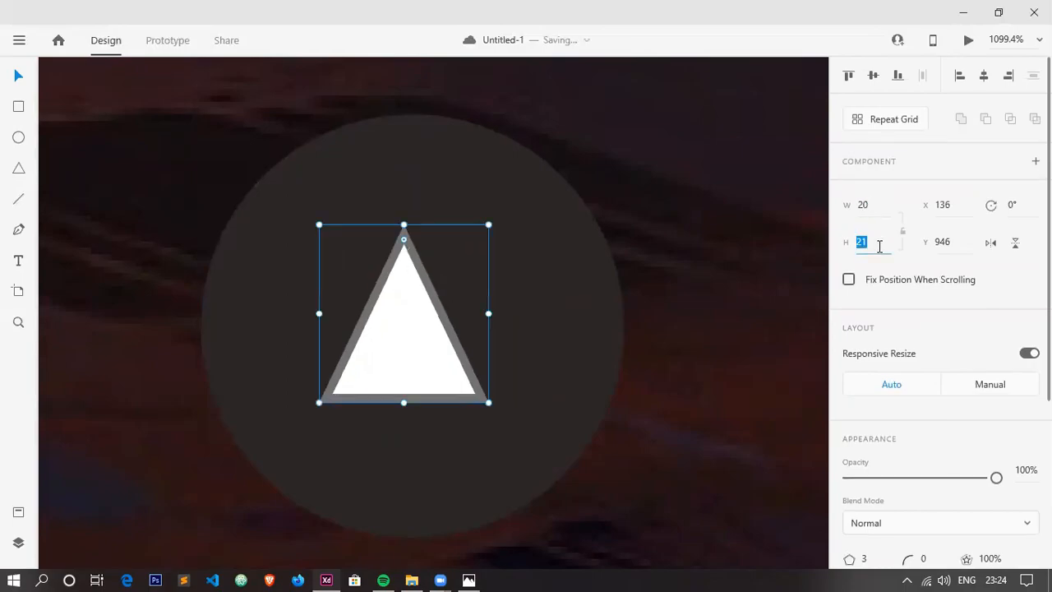
type("20")
key("Return")
Rotate the triangle 90° so it points right, and centre it without a border inside the dark circle.
left_click(1026, 208)
key("Return")
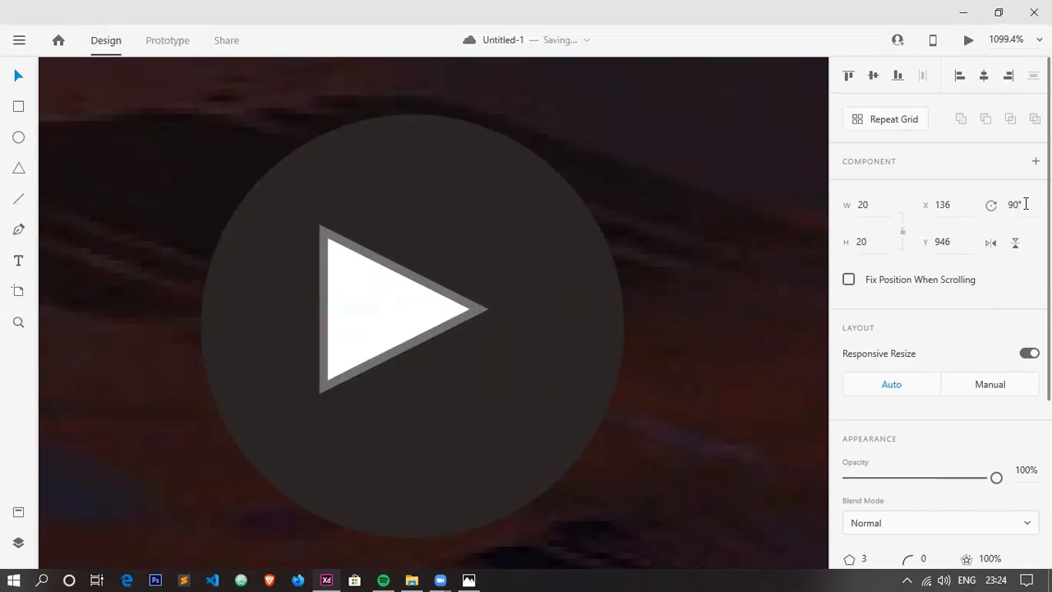
left_click_drag(385, 360, 418, 347)
left_click_drag(426, 348, 460, 348)
Add the text EXPLORE to the right of the play button, checking the label against the reference design.
scroll(443, 336, "down", 8)
scroll(586, 359, "down", 3)
scroll(254, 359, "right", 3)
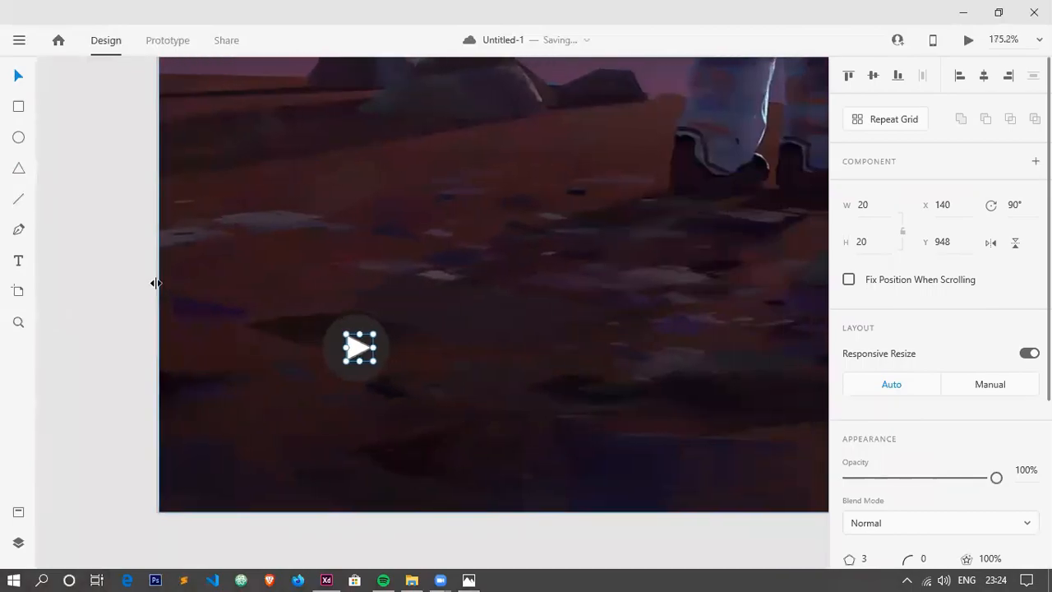
left_click(57, 239)
left_click(20, 262)
left_click(430, 367)
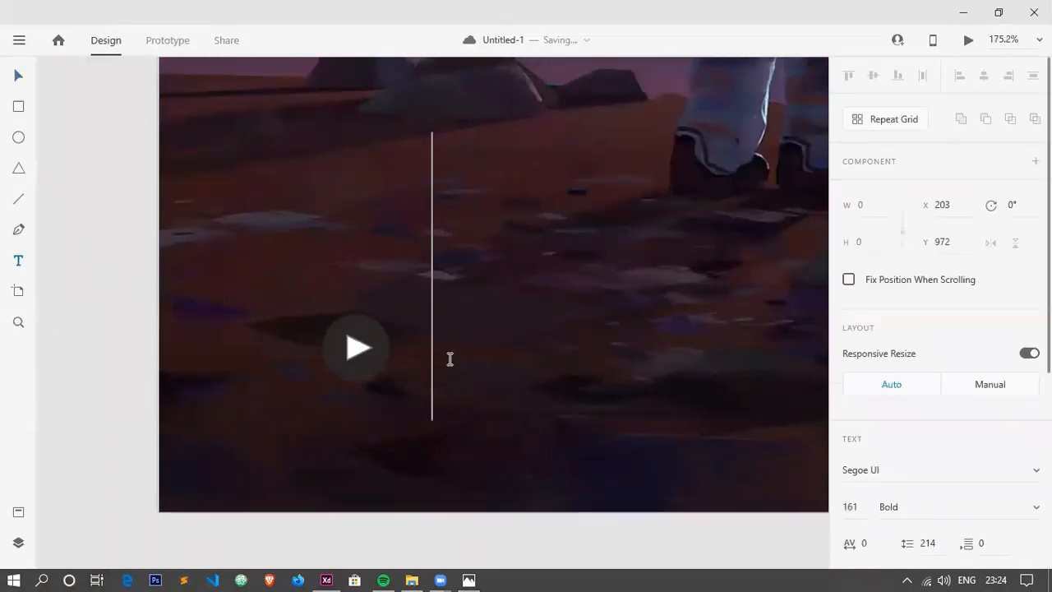
type("EXP")
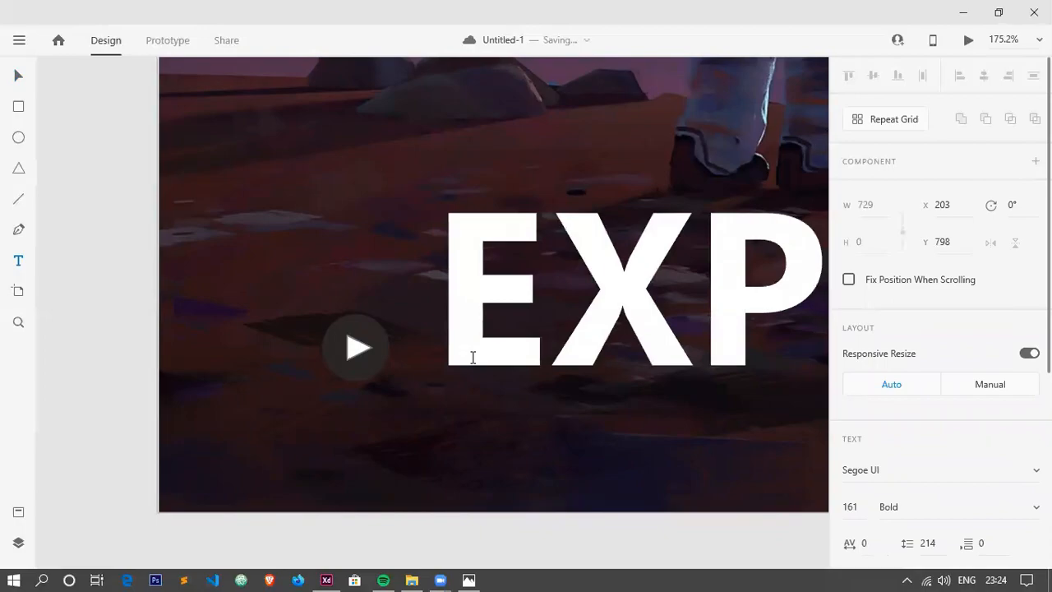
key("alt+Tab")
key("alt+Tab")
left_click(17, 78)
scroll(633, 313, "down", 6)
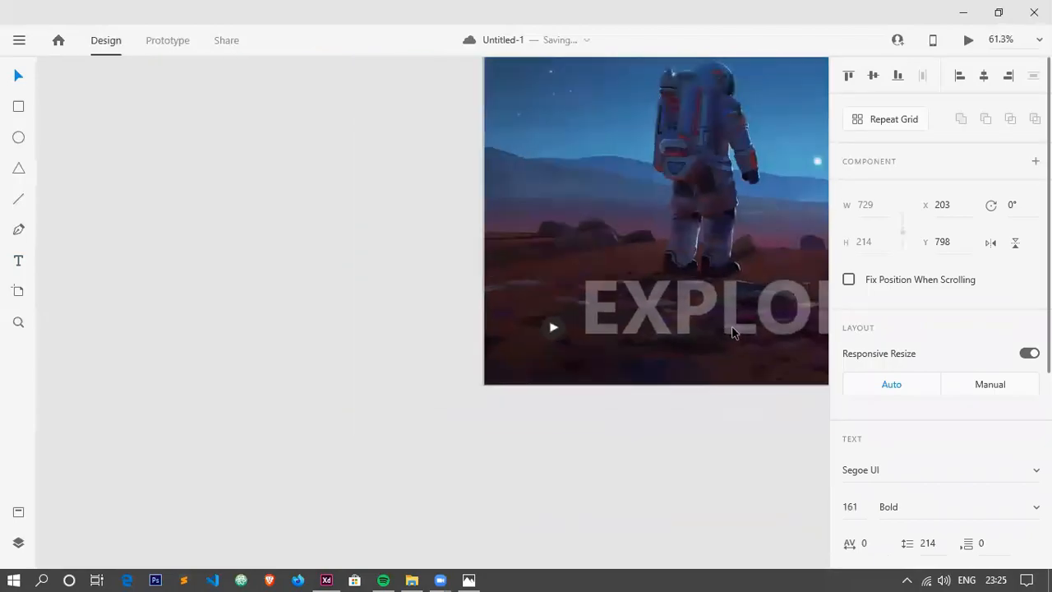
Shrink the EXPLORE text to font size 21 and place it just to the right of the play button.
left_click_drag(752, 352, 590, 334)
scroll(604, 322, "up", 7)
left_click_drag(601, 370, 571, 345)
Set the EXPLORE text's fill to fully opaque white, #FFFFFF at 100%.
scroll(953, 456, "down", 3)
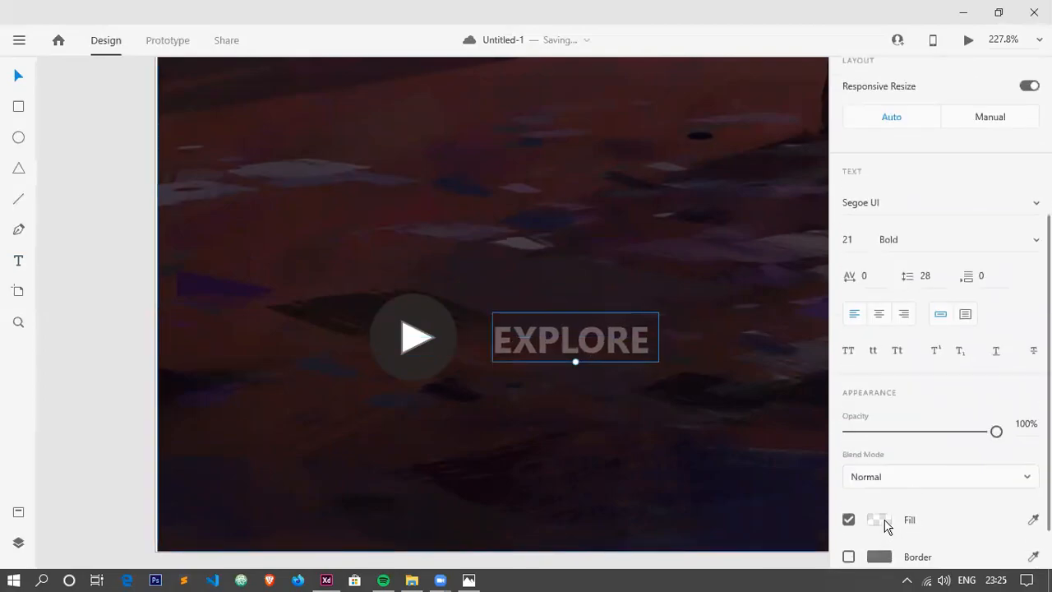
left_click(879, 520)
left_click_drag(826, 437, 827, 366)
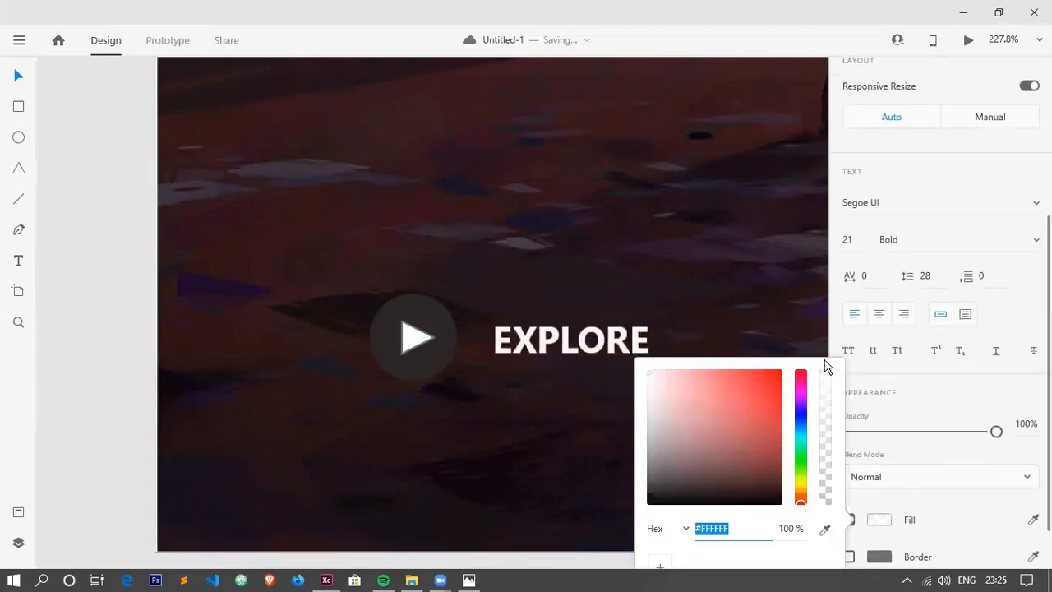
left_click(122, 343)
Add the text SCIENCE IS A GIFT TO HUMANITY on the ground below the rocket, near the artboard's lower edge.
scroll(496, 387, "down", 5)
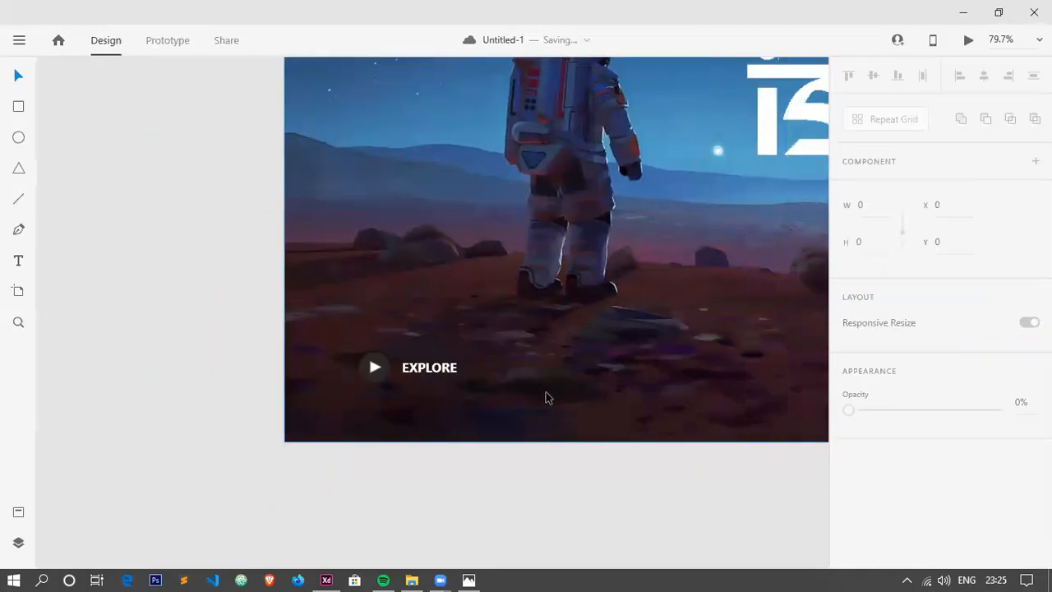
scroll(546, 398, "right", 10)
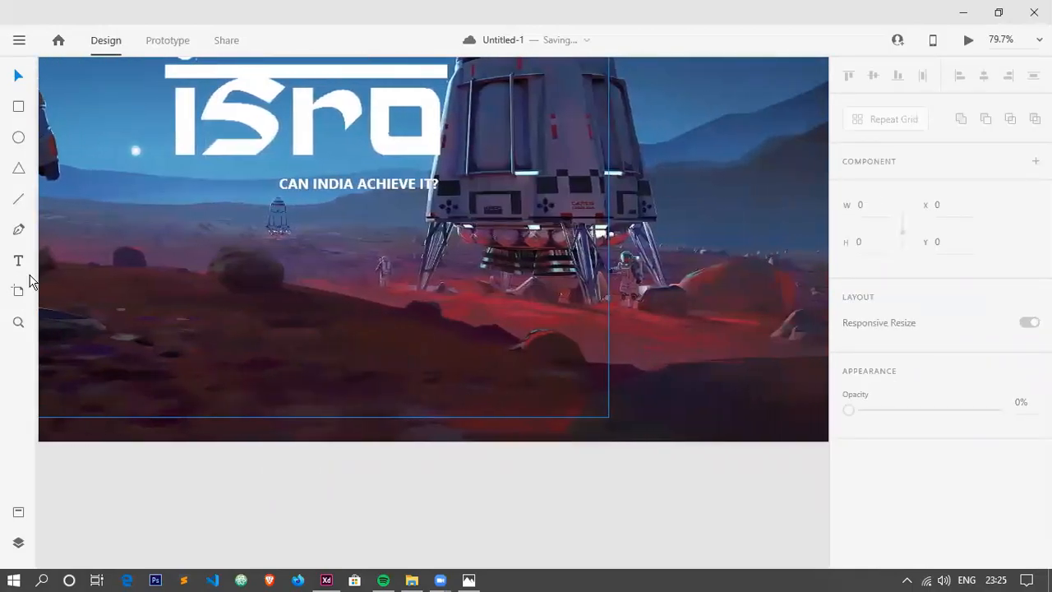
left_click(19, 262)
left_click(510, 364)
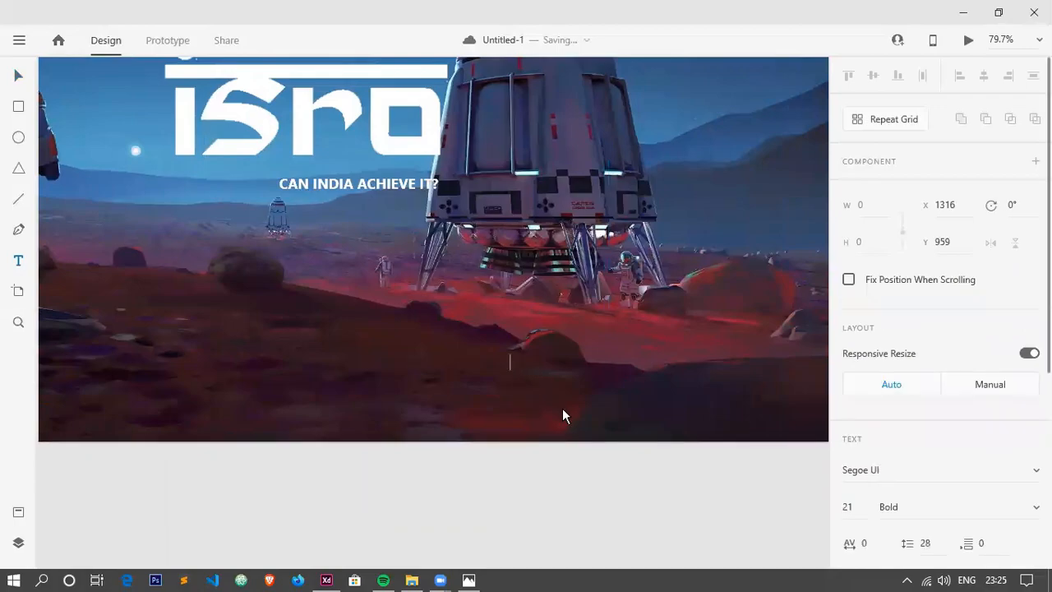
type("SCIENCE IS A ")
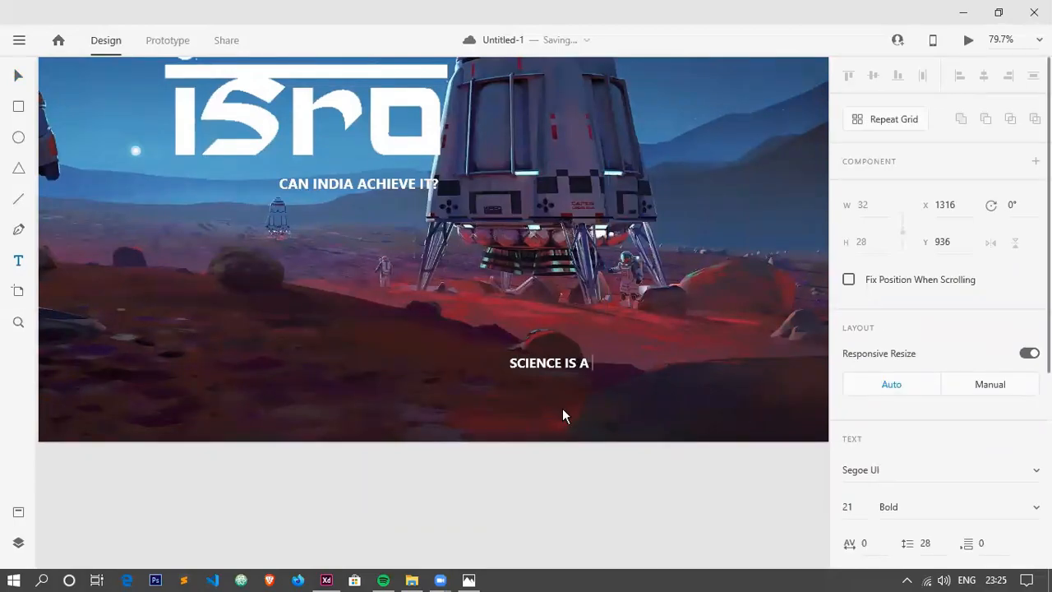
type("GIFT TO HUMANITY")
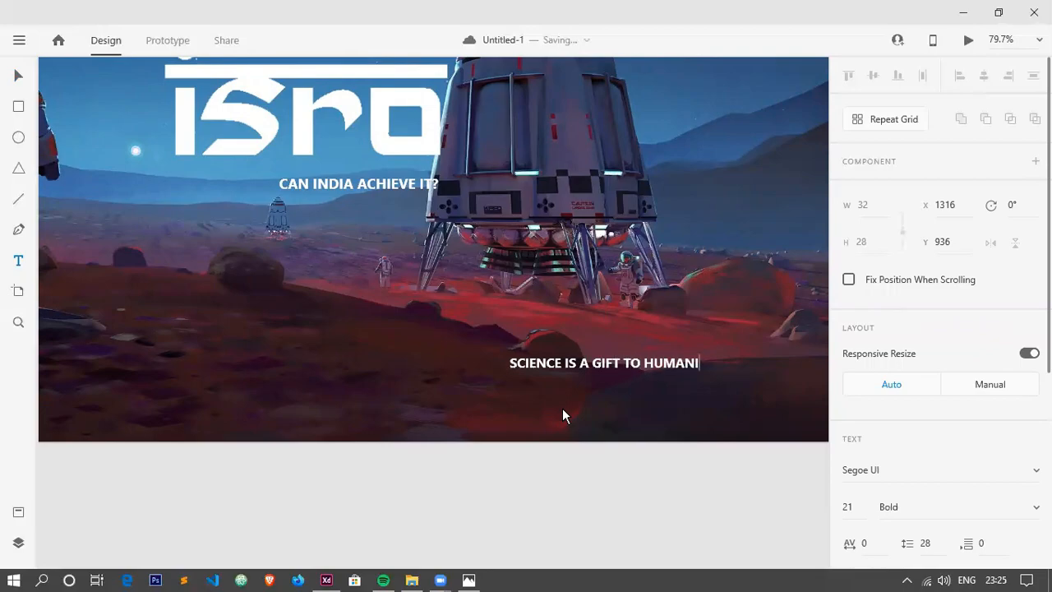
left_click(21, 79)
Enlarge the SCIENCE IS A GIFT TO HUMANITY text and move it level with the EXPLORE label.
scroll(482, 292, "down", 5)
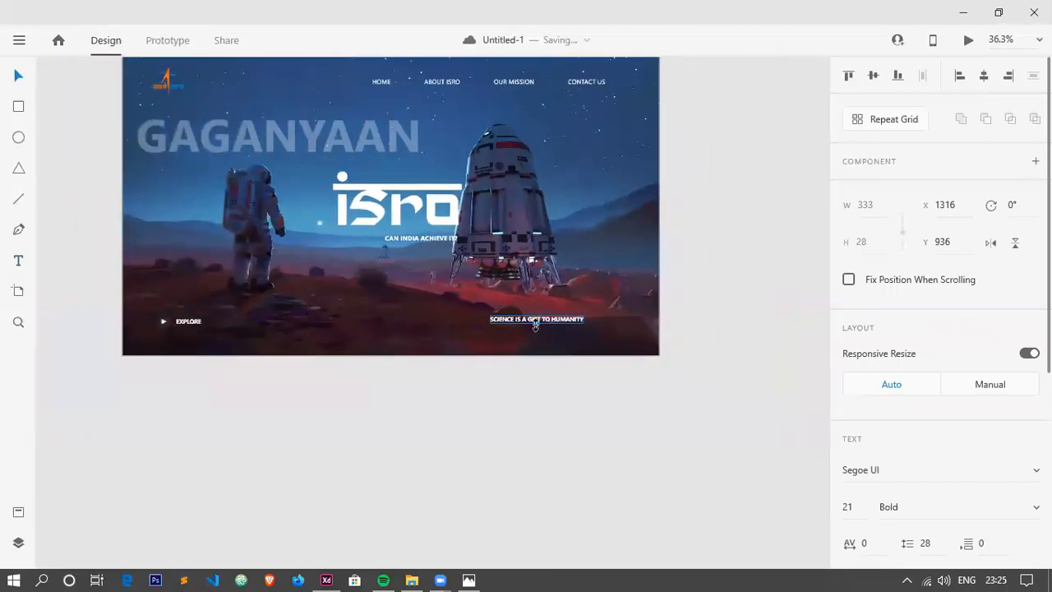
left_click_drag(536, 325, 527, 326)
left_click(639, 432)
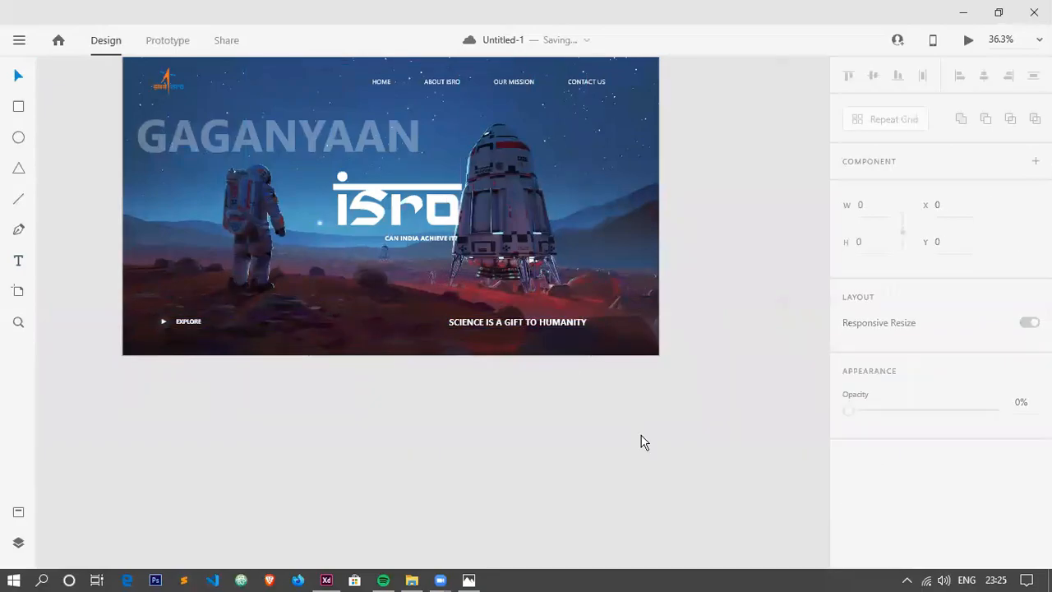
Import the LOGO1 image from the ui designs folder inside the Desktop's designs folder.
key("ctrl+shift+i")
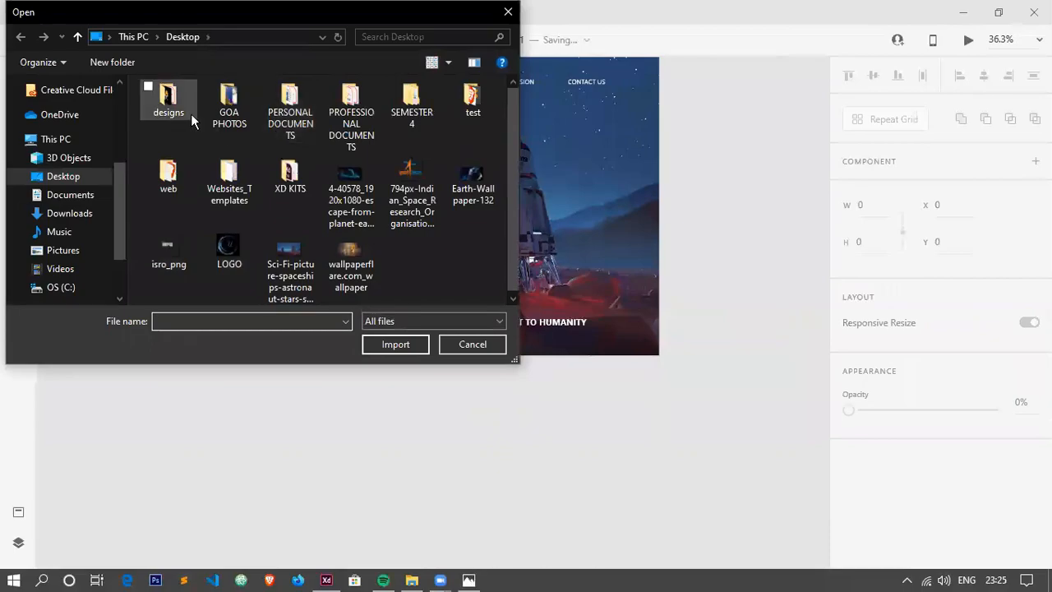
double_click(180, 115)
double_click(213, 144)
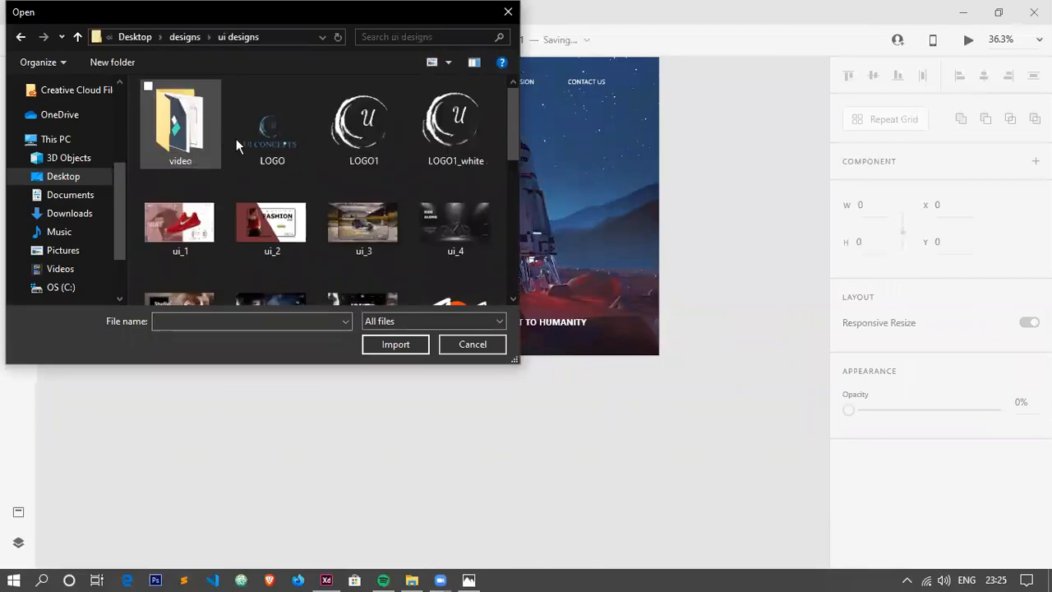
left_click(364, 141)
left_click(376, 346)
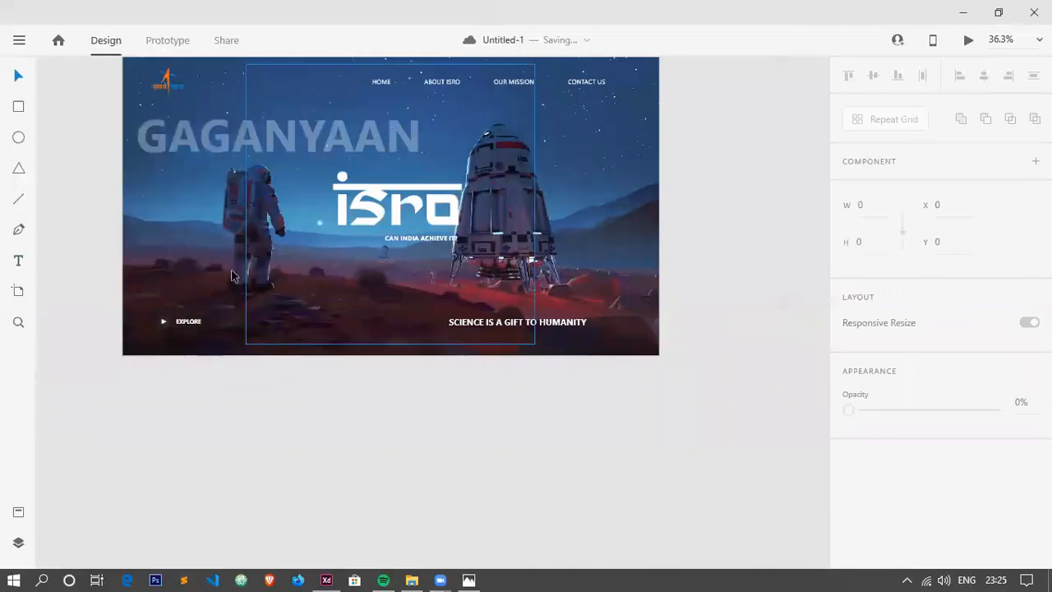
Scale the imported logo to about 176 by 159 and place it right of the SCIENCE IS A GIFT TO HUMANITY text.
left_click_drag(408, 325, 605, 325)
scroll(726, 309, "up", 3)
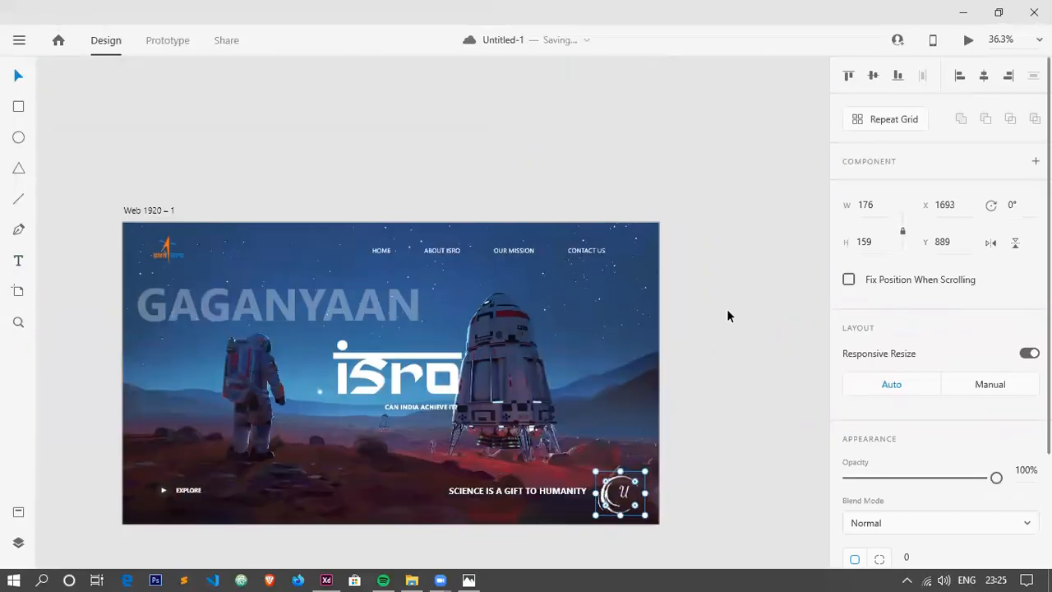
scroll(738, 285, "down", 1)
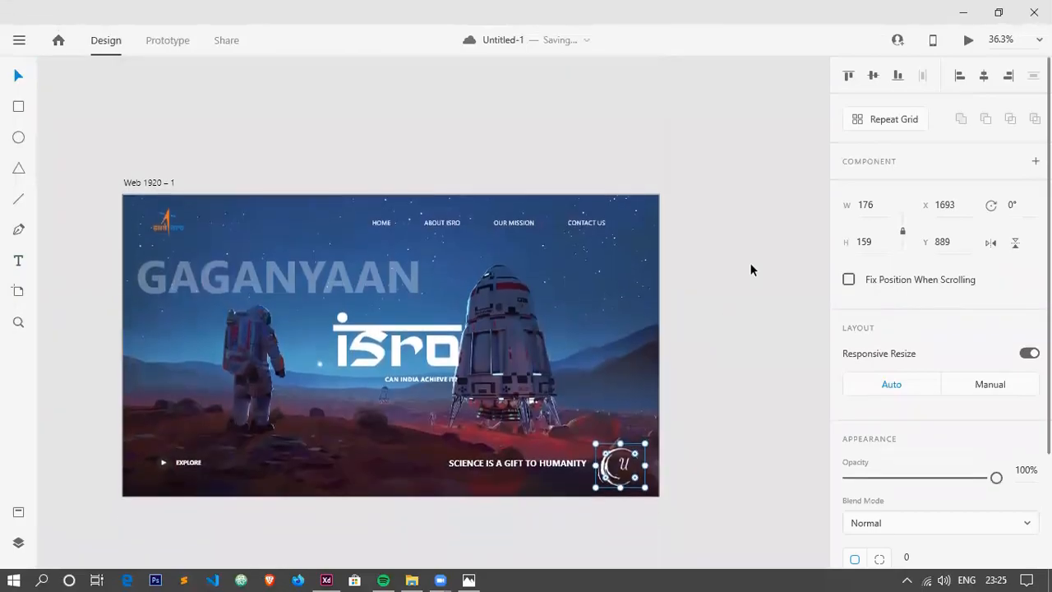
Preview the finished landing page in a maximized window, and close the preview.
left_click(970, 43)
left_click(979, 19)
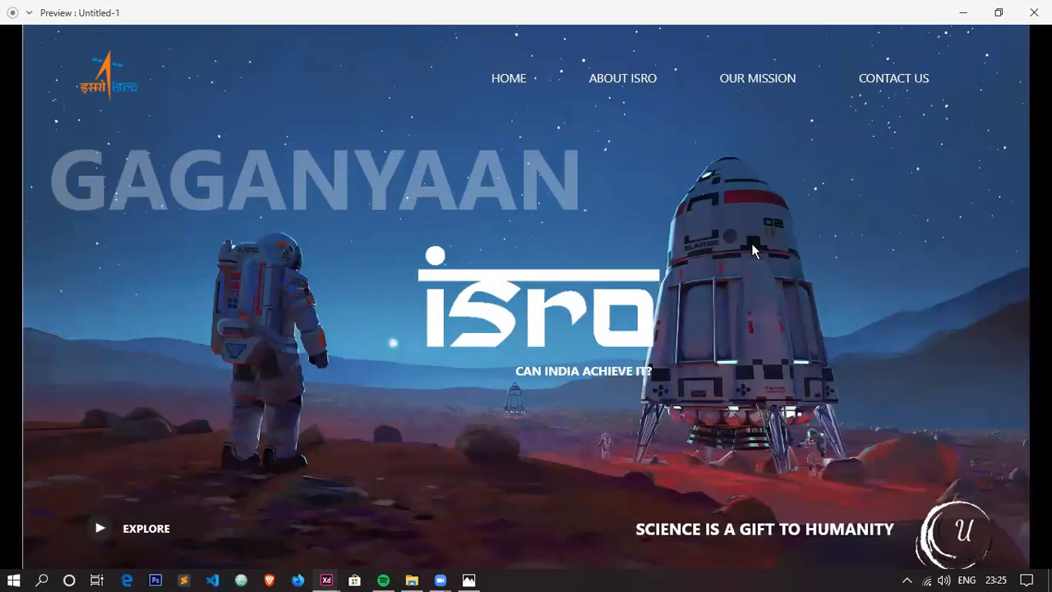
left_click(1034, 12)
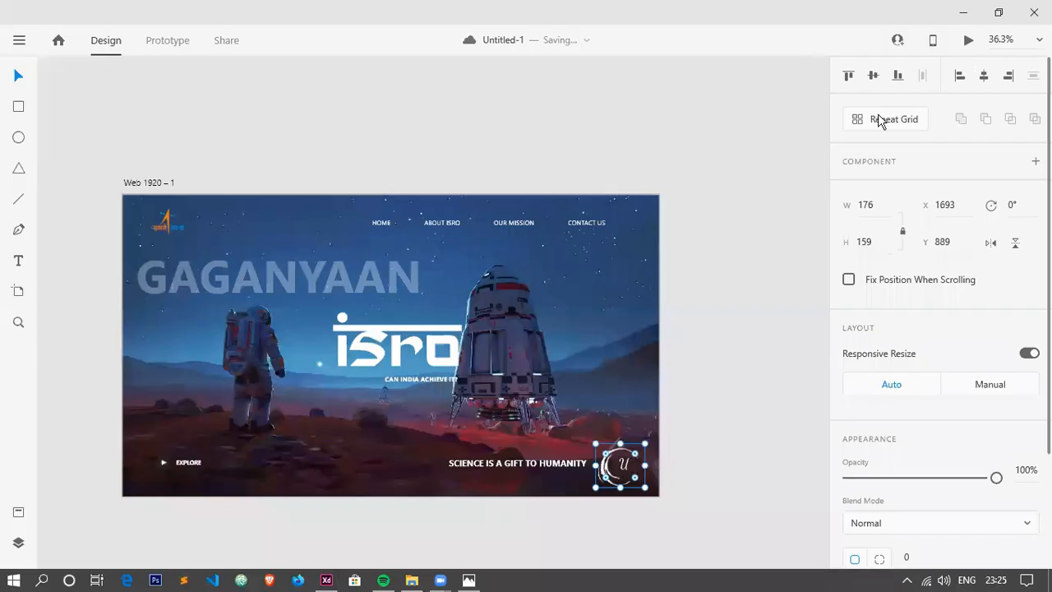